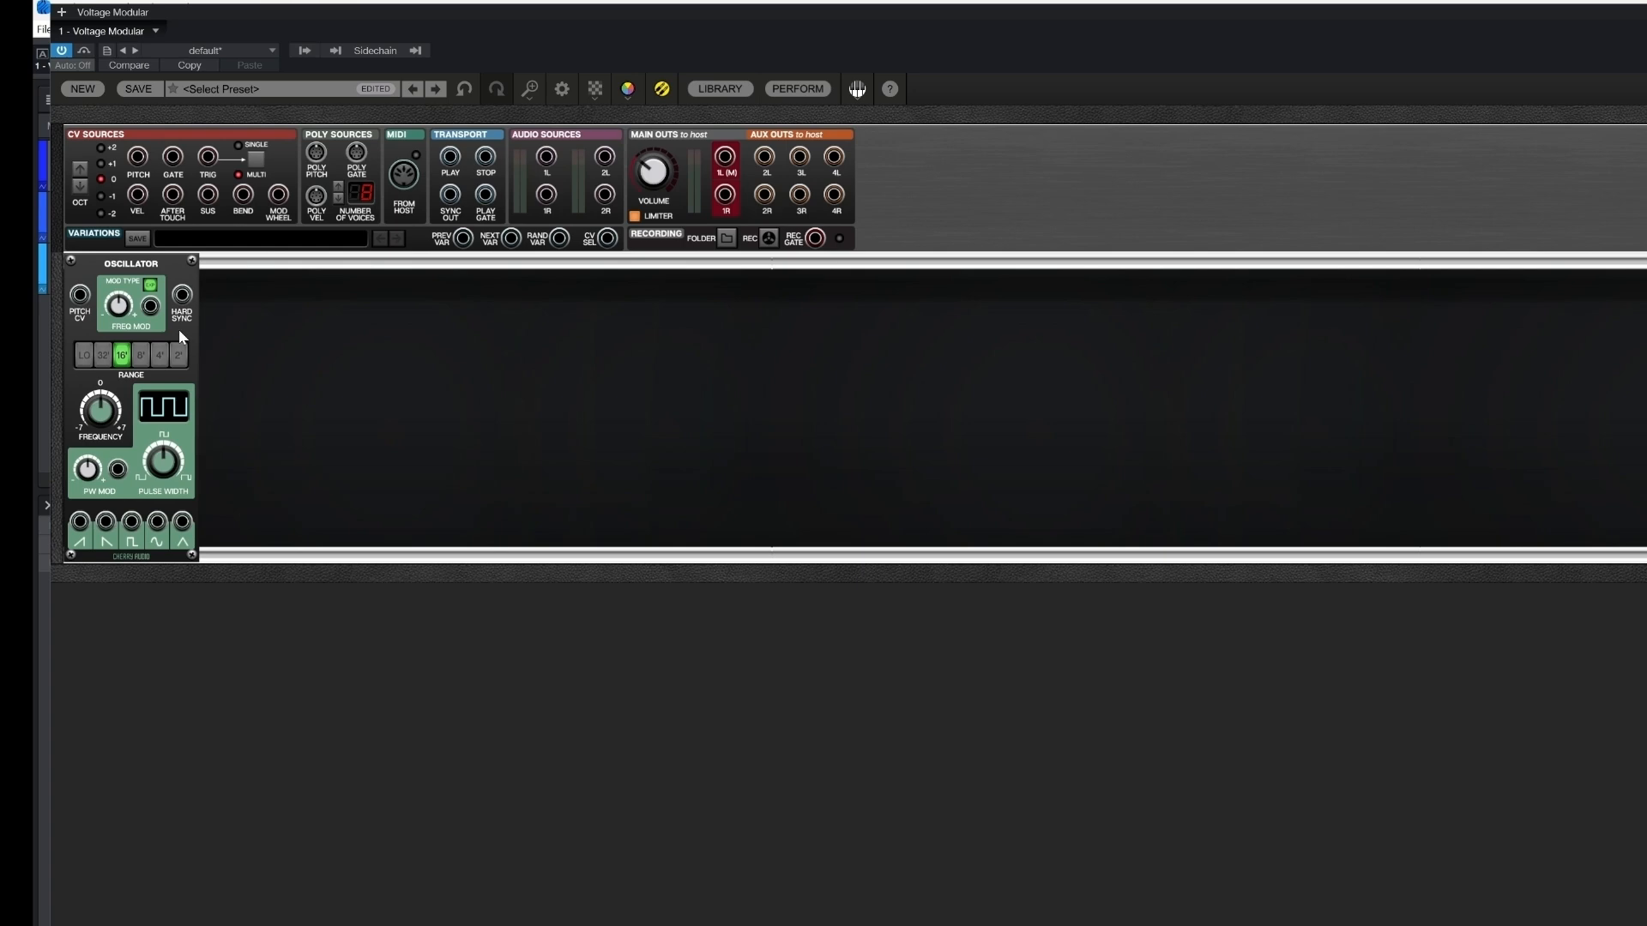
- Add an LFO module from the Oscillators category to the cabinet, beside the Oscillator
right_click(248, 355)
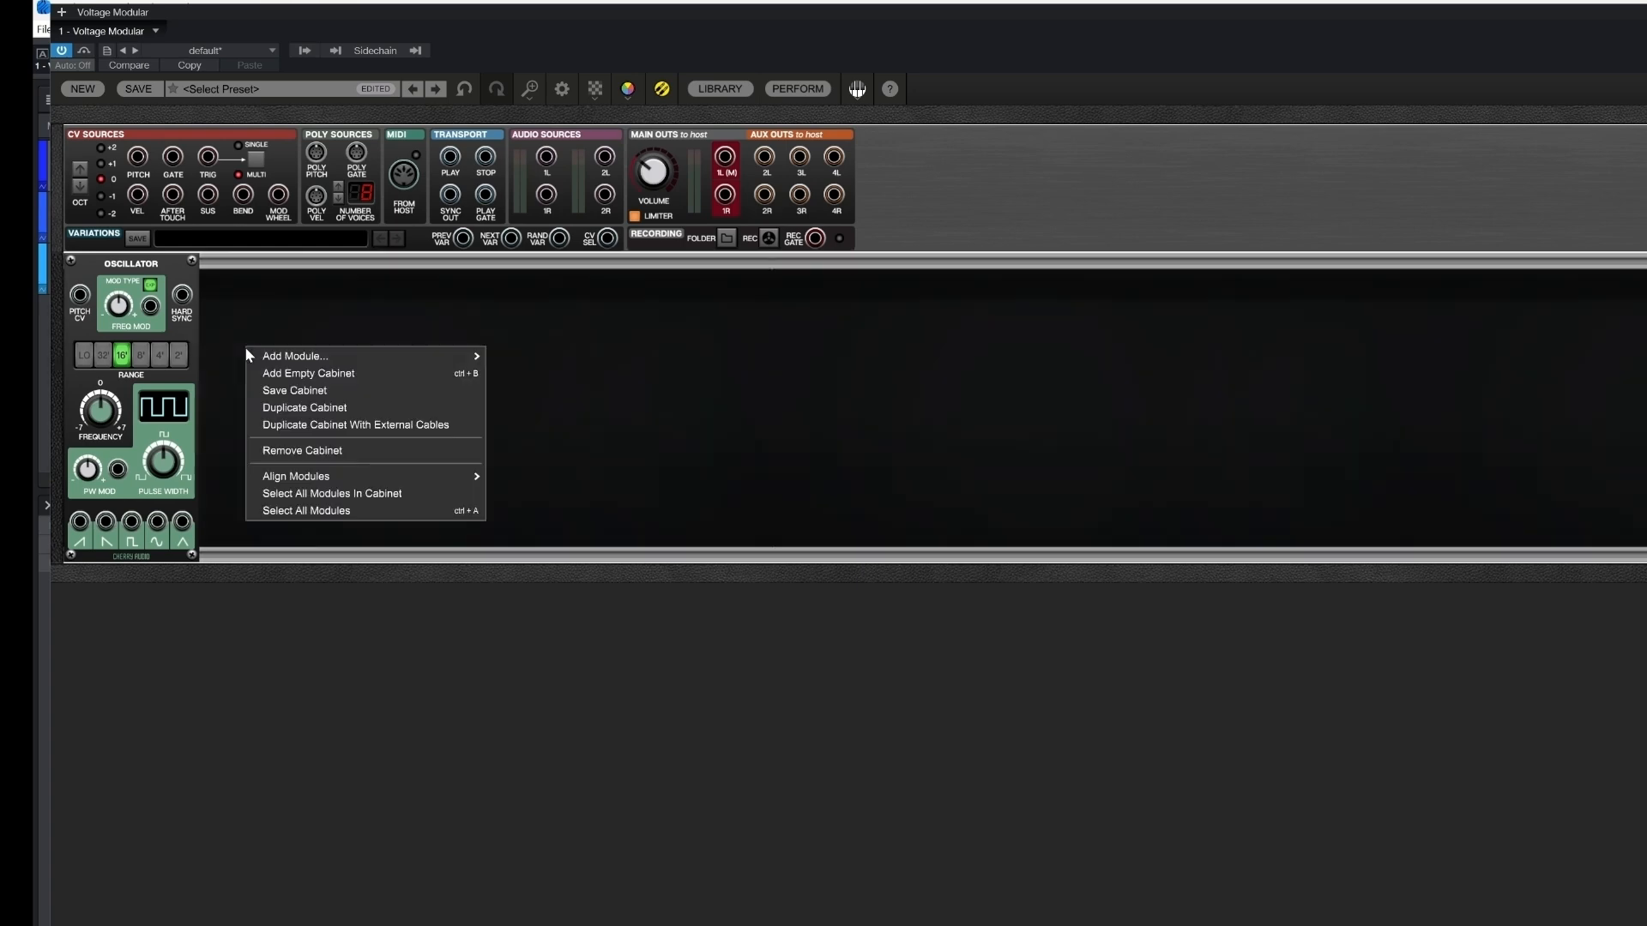
mouse_move(286, 362)
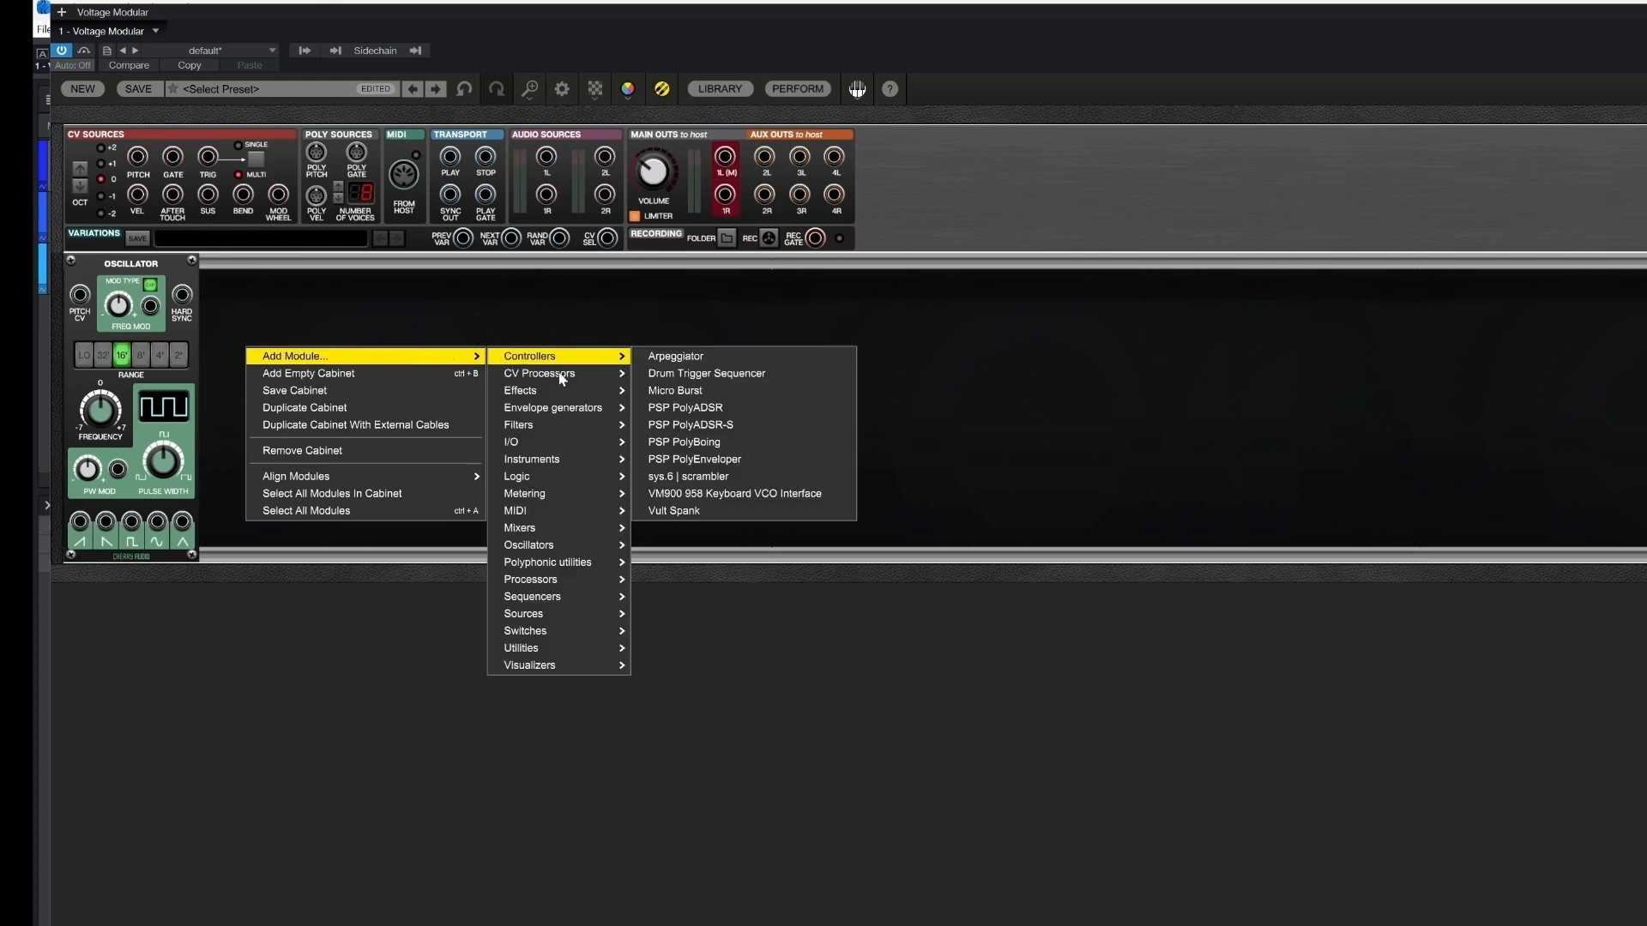
mouse_move(560, 515)
mouse_move(546, 547)
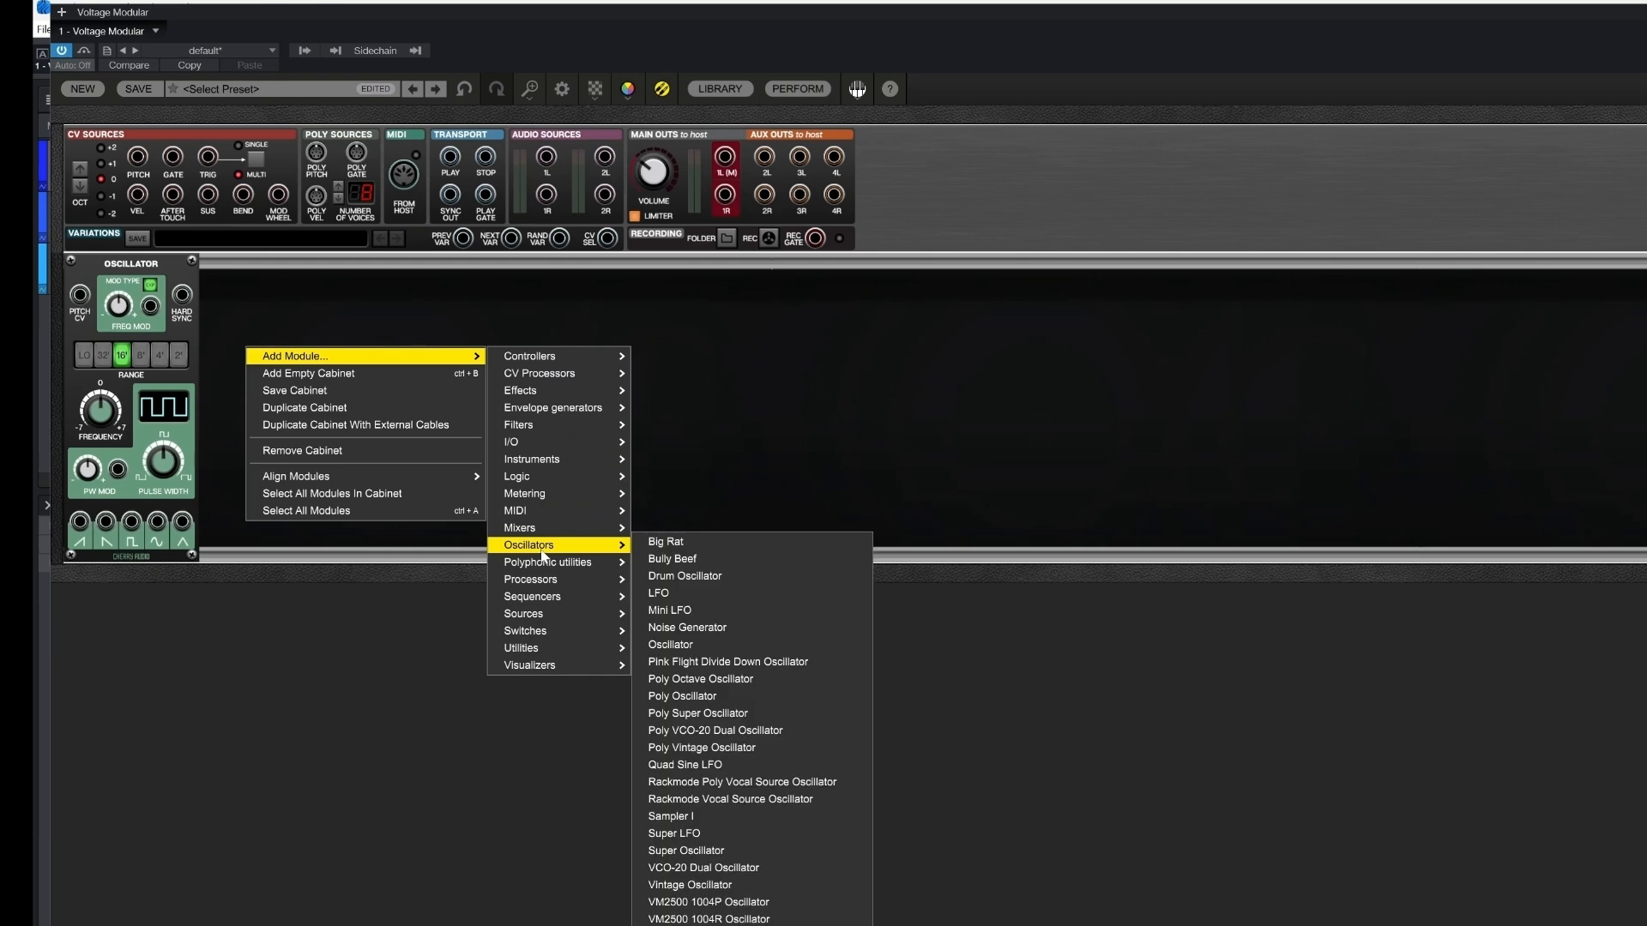
left_click(697, 592)
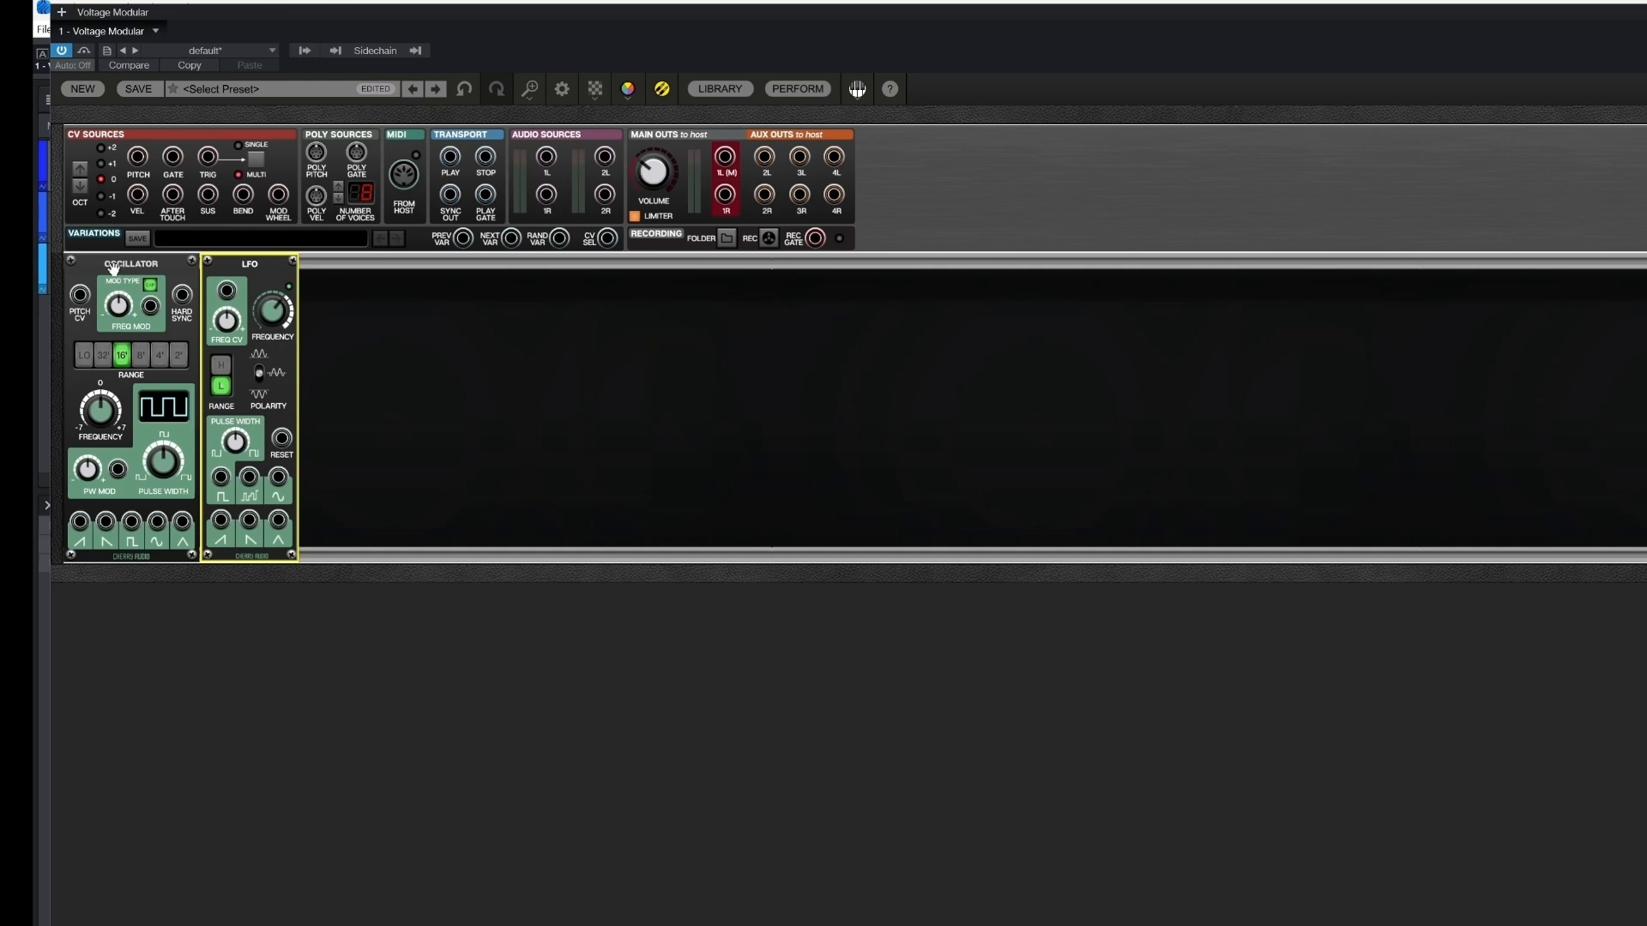
- Keep the Oscillator's range at 16', patch its pulse output to main output 1L (M), and lower the main volume
left_click(81, 362)
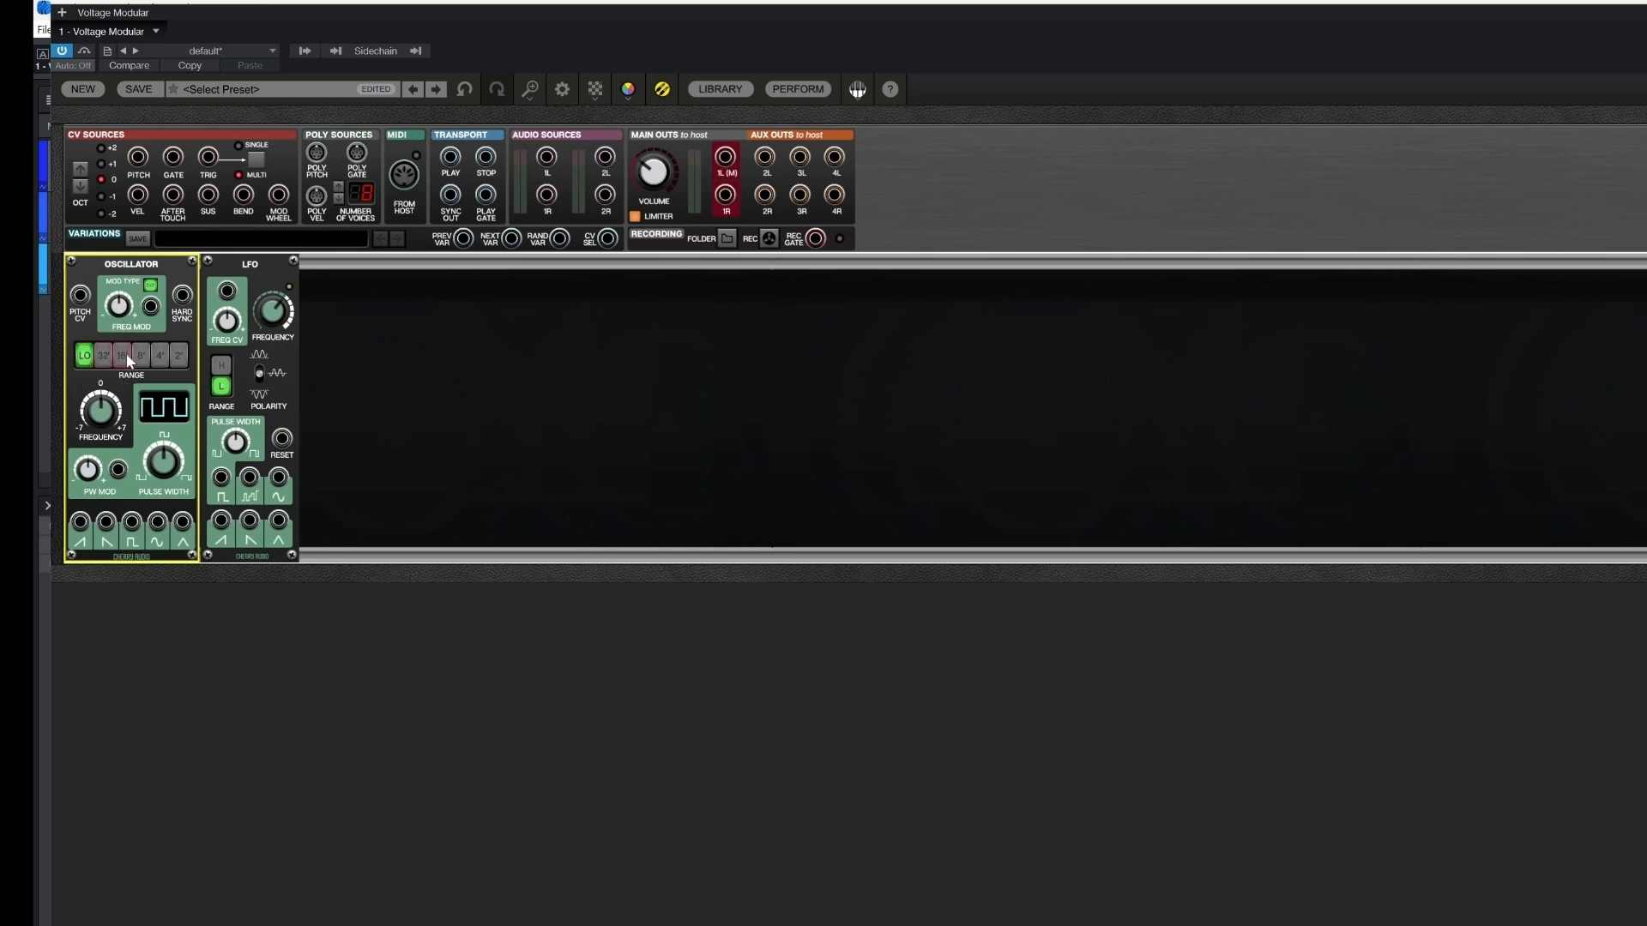
left_click(122, 356)
left_click_drag(133, 525, 729, 160)
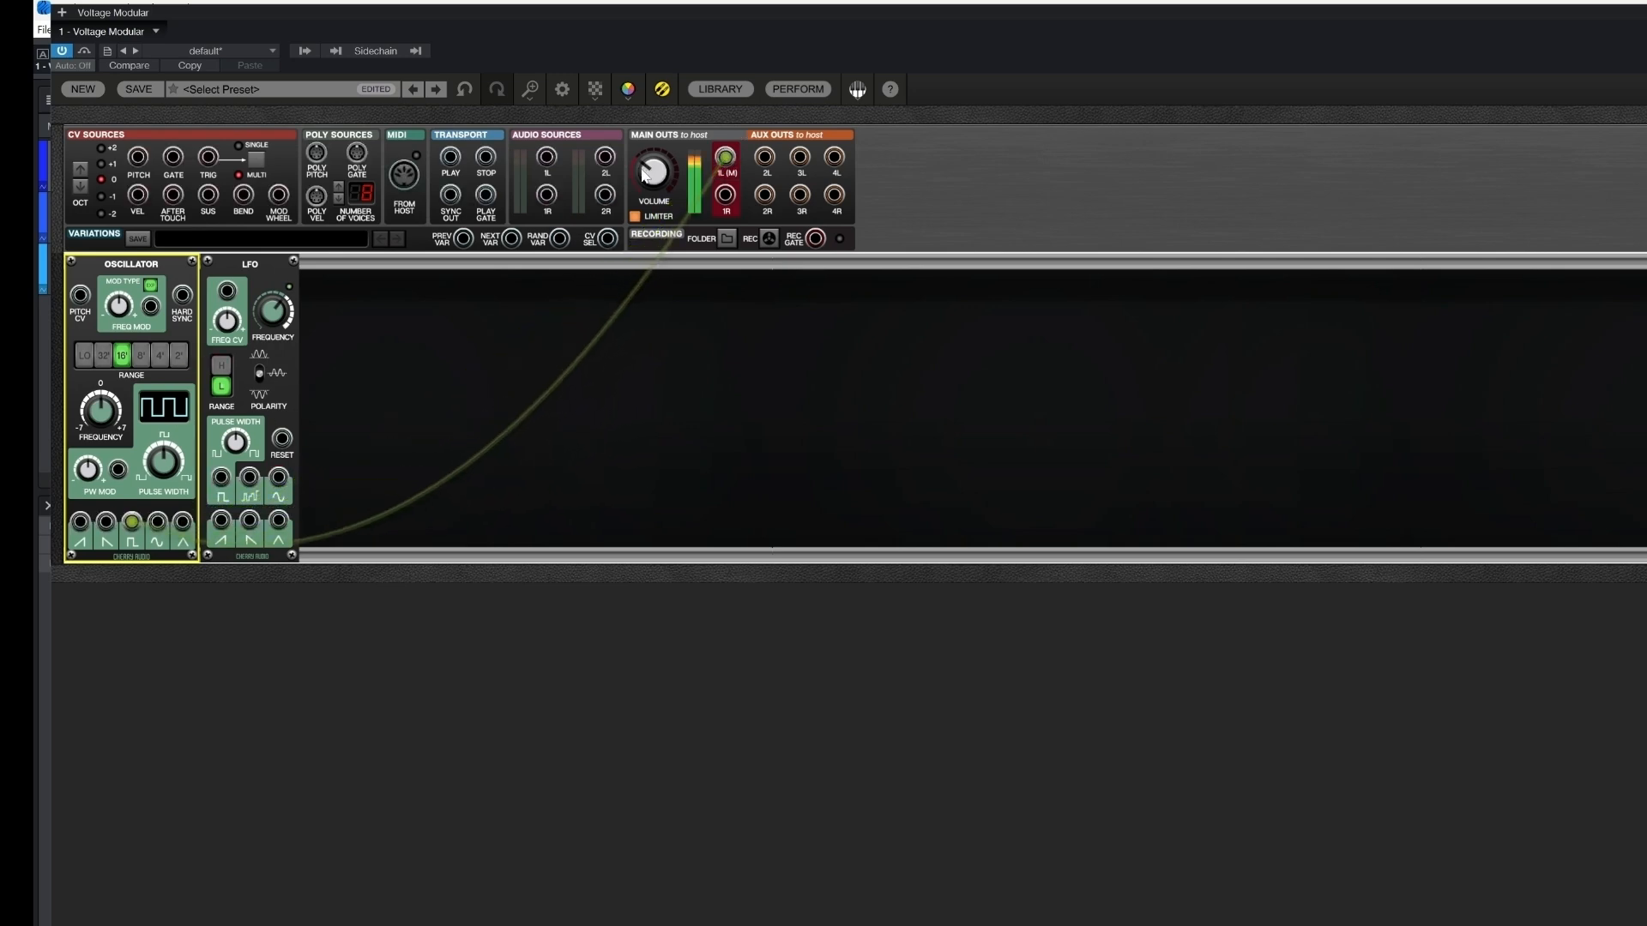
mouse_move(641, 193)
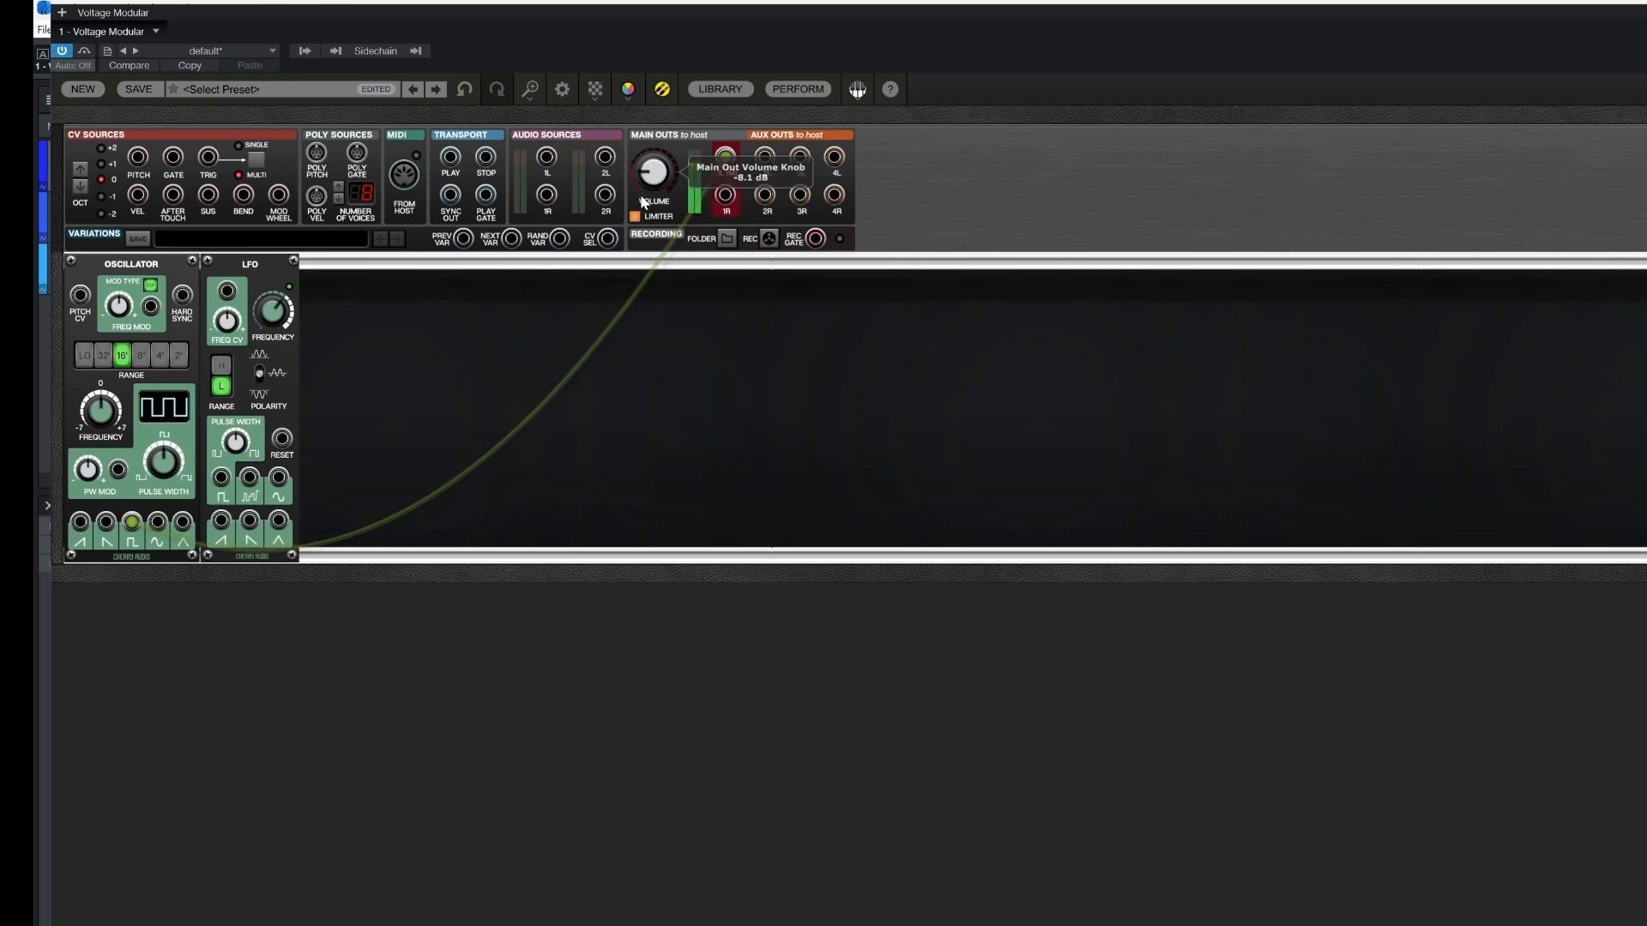
left_click_drag(643, 201, 667, 214)
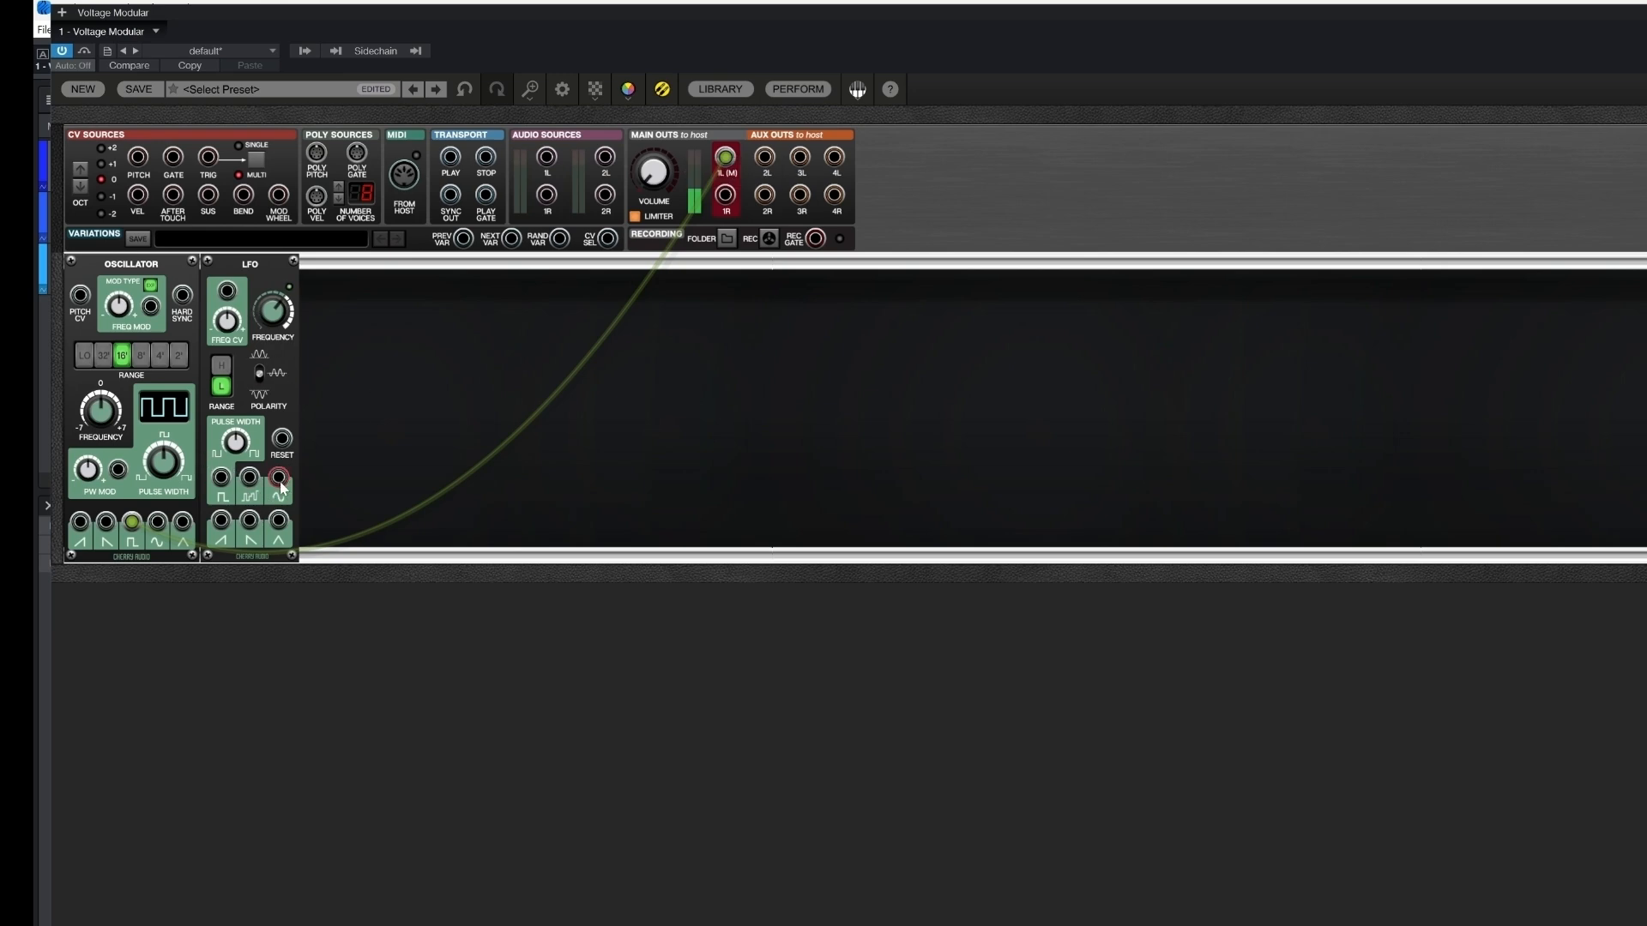
- Patch the LFO's sine output to the Oscillator's frequency mod input and raise the frequency mod amount
left_click_drag(279, 477, 159, 313)
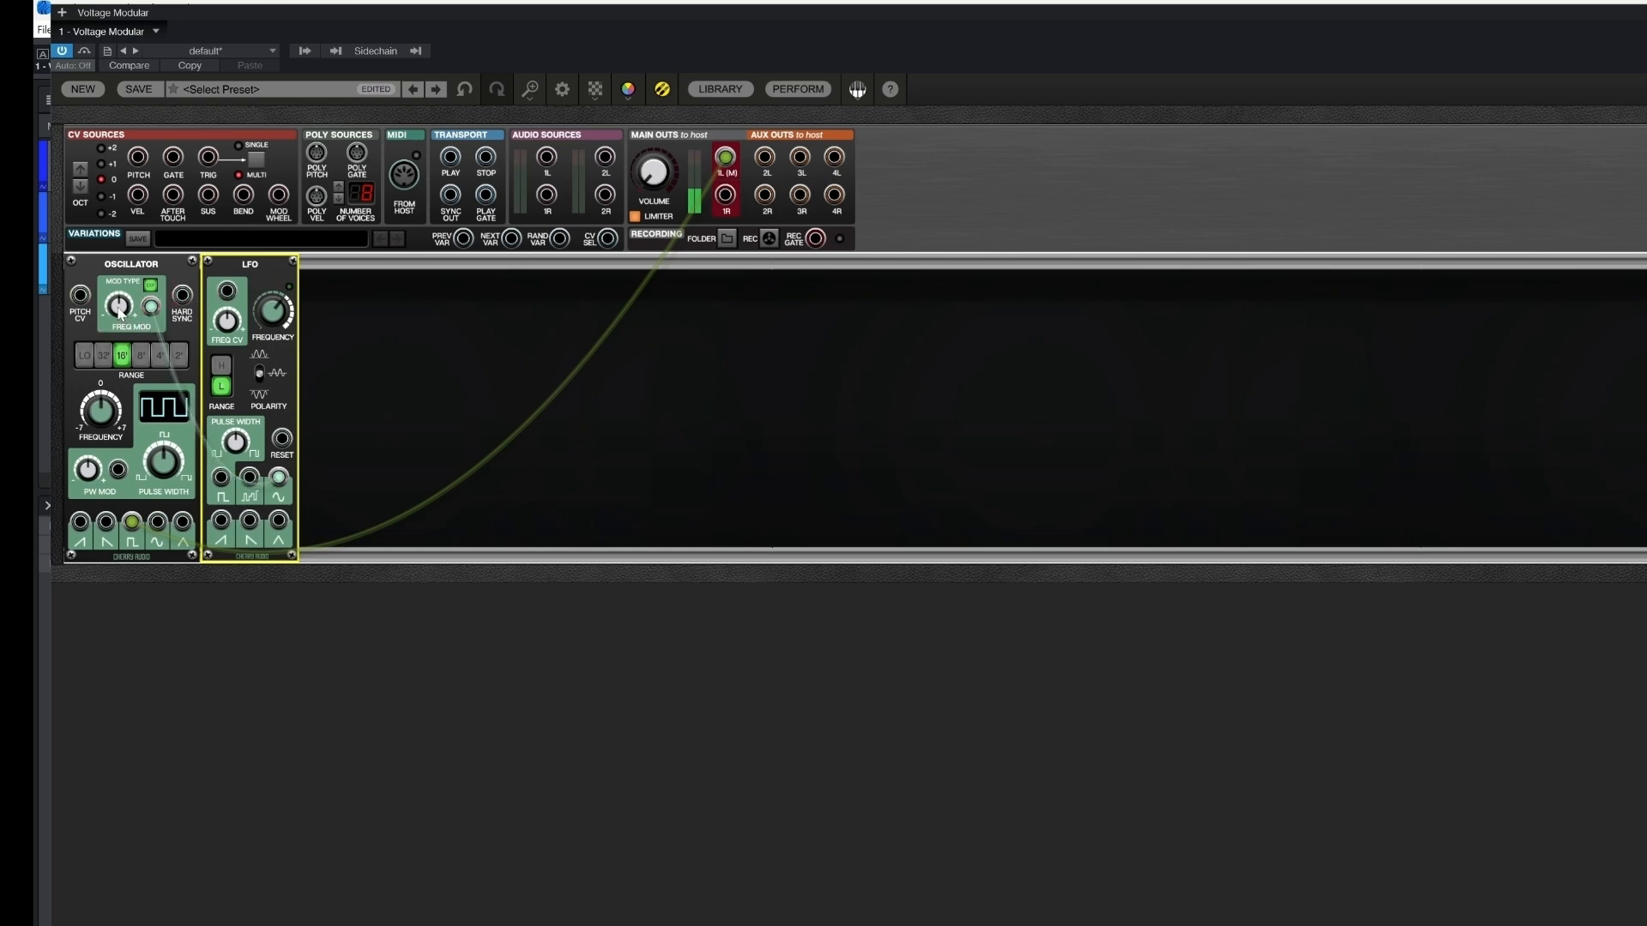
left_click(119, 314)
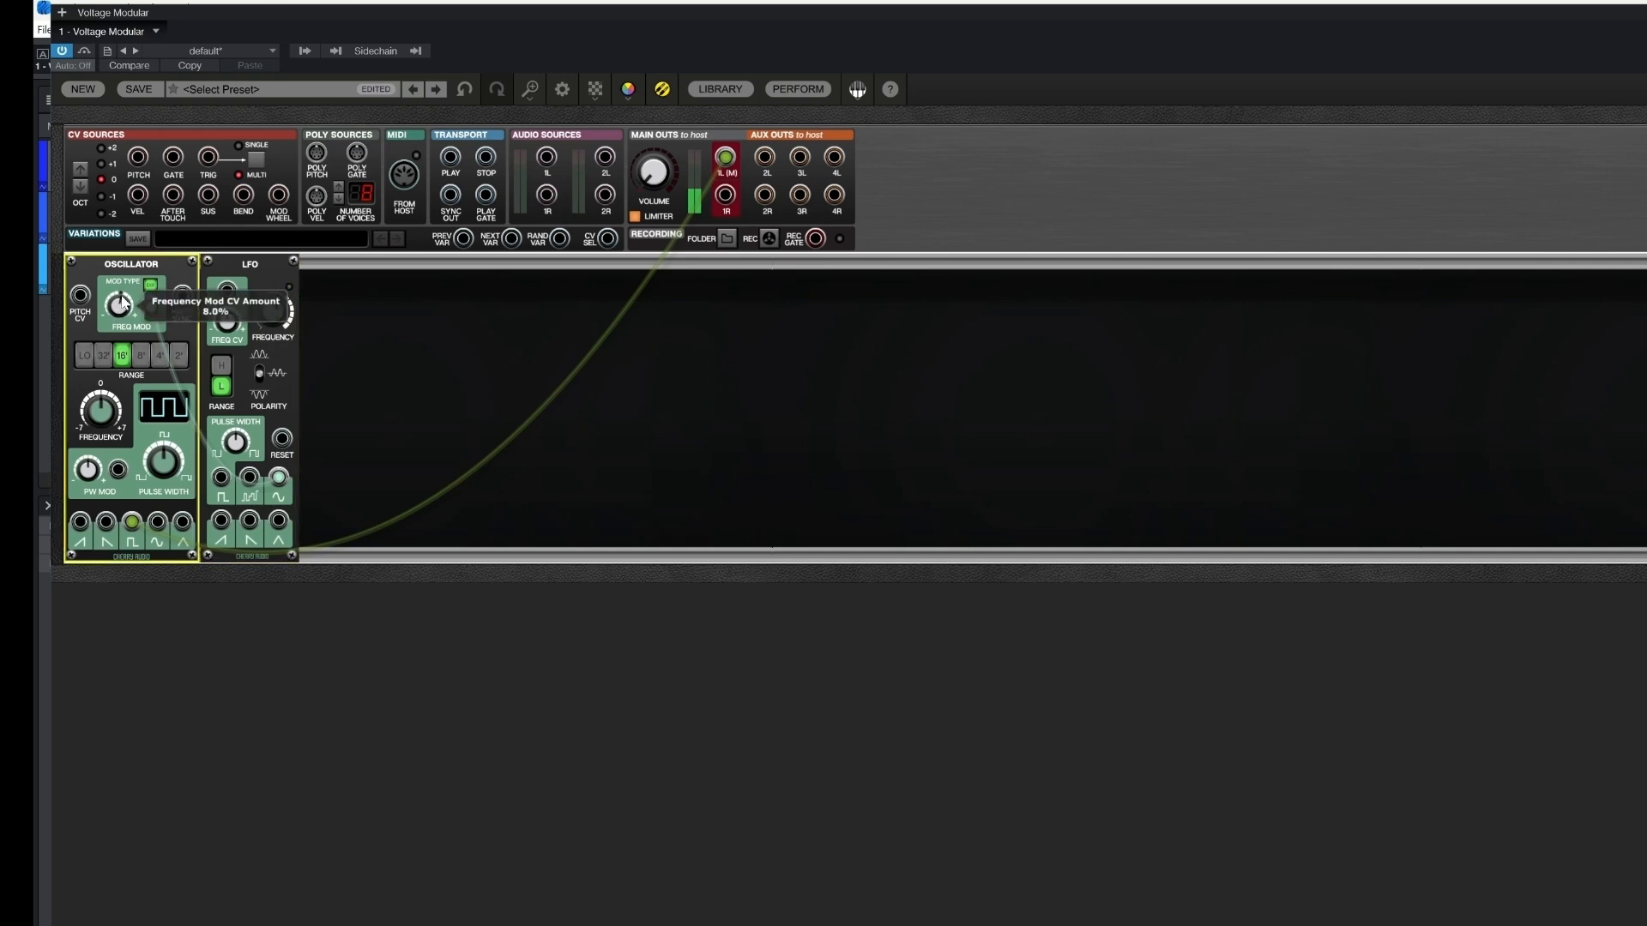
left_click_drag(133, 292, 136, 280)
- Set the LFO frequency to about 8.09 Hz and switch the Oscillator's range to 8', adjusting the main volume to suit
left_click_drag(641, 172, 638, 149)
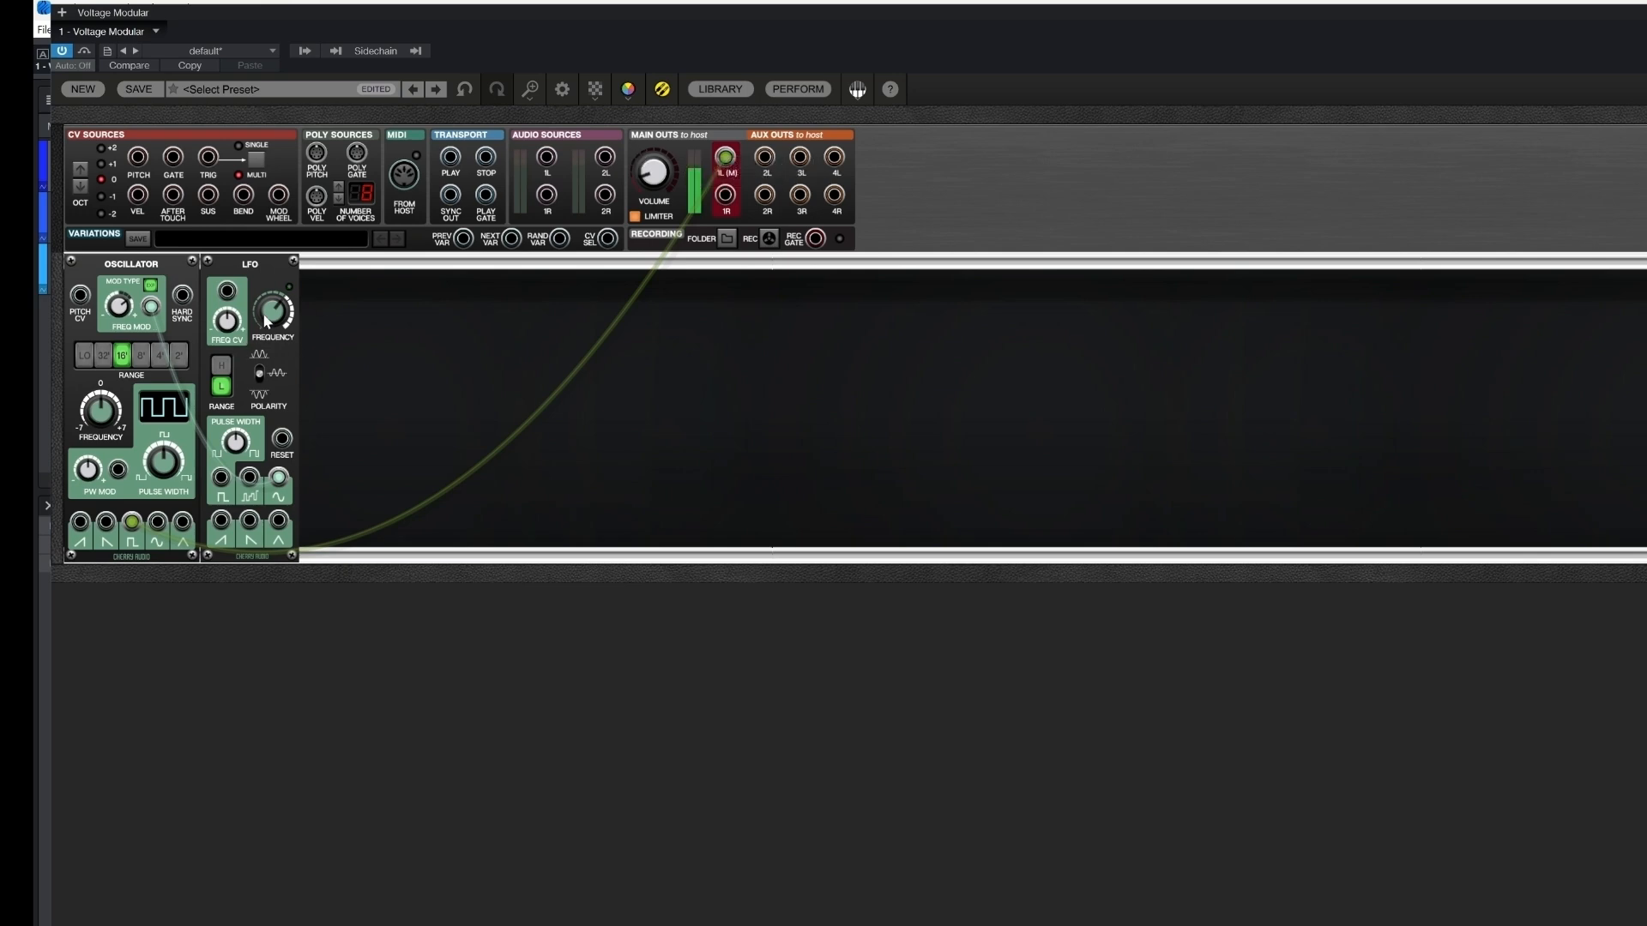
left_click_drag(280, 325, 314, 269)
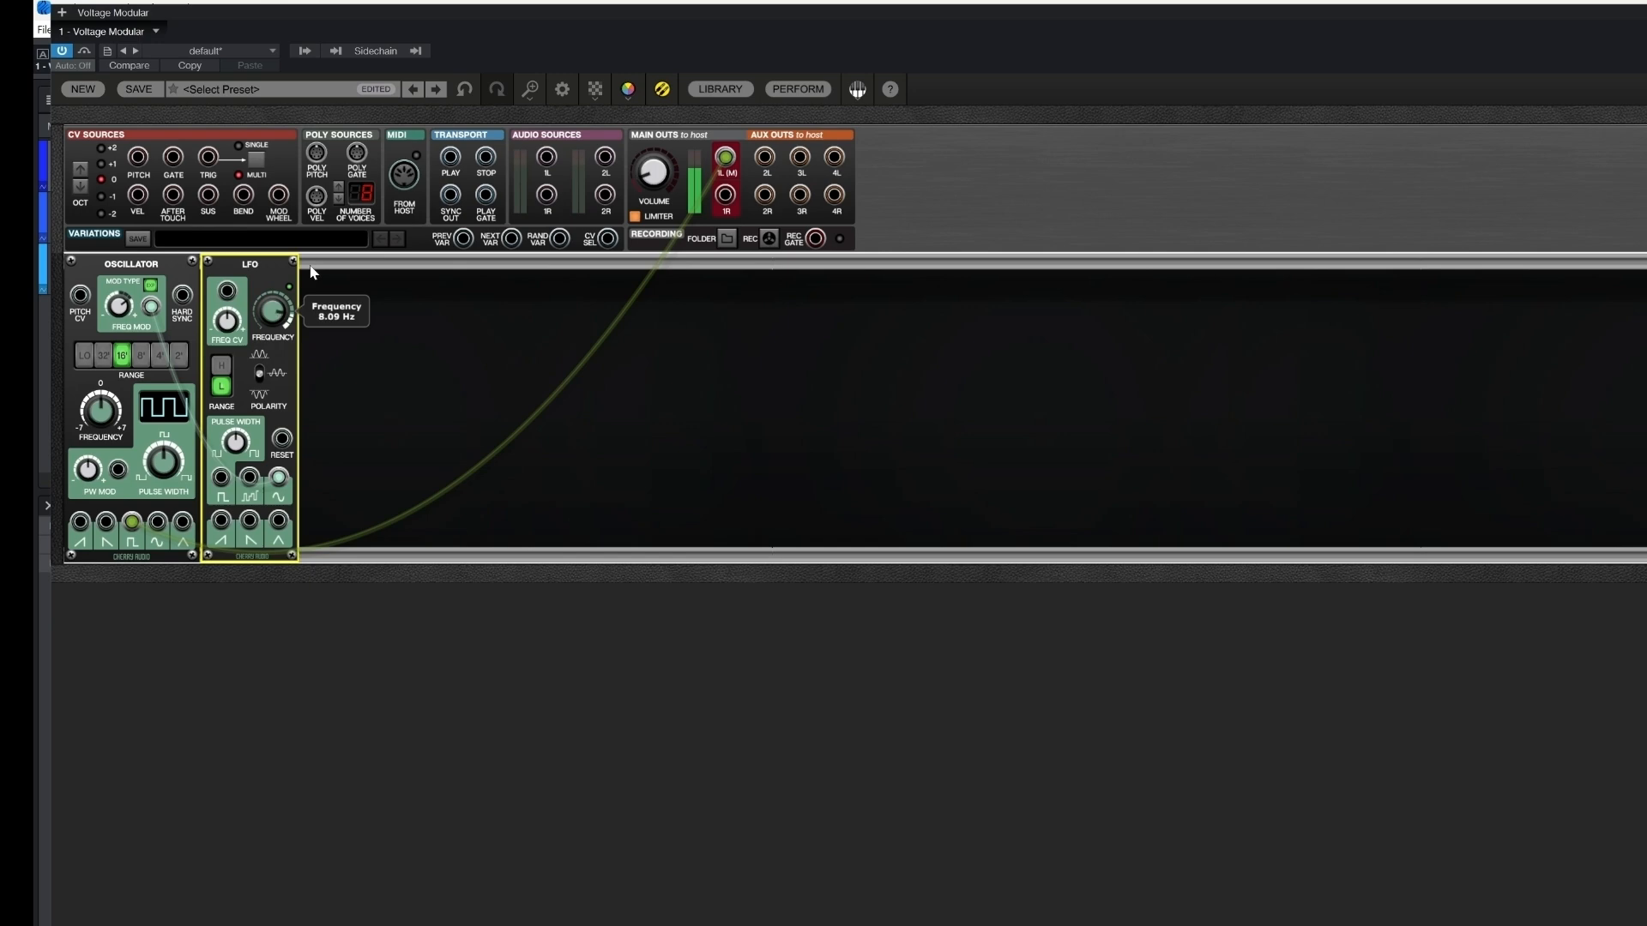
left_click(140, 355)
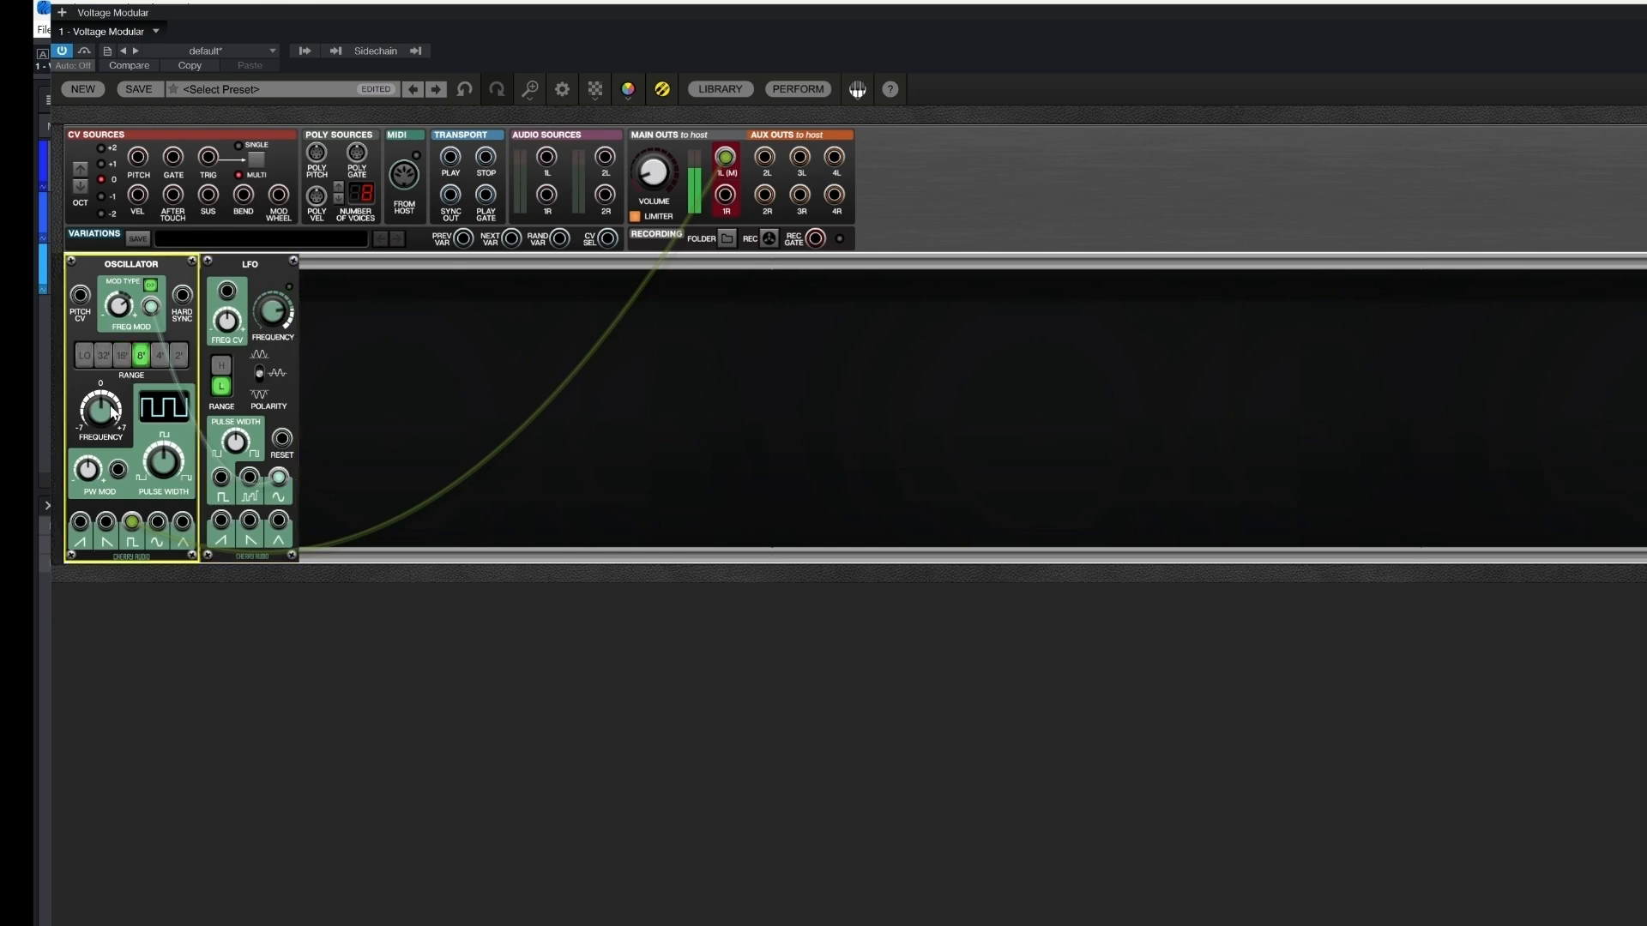
mouse_move(645, 168)
left_mouse_down()
mouse_move(638, 183)
mouse_move(654, 160)
left_mouse_up()
- Slow the LFO to about 0.24 Hz and increase the Oscillator's frequency mod amount
left_click(272, 314)
left_click_drag(272, 303, 286, 455)
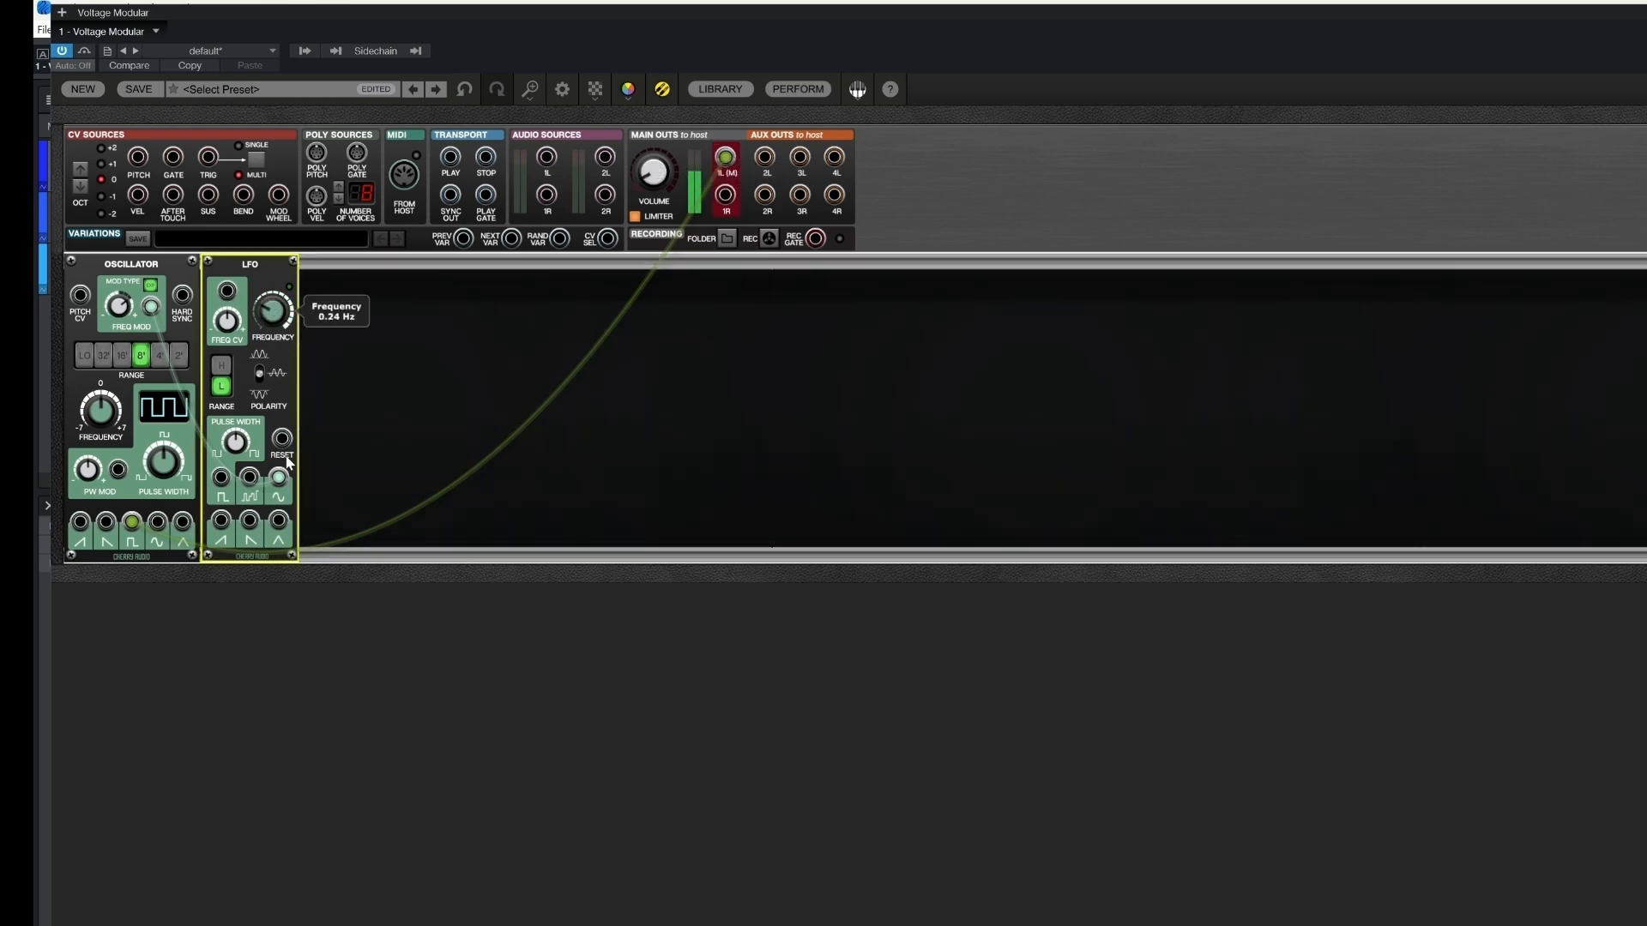
left_click_drag(129, 310, 133, 282)
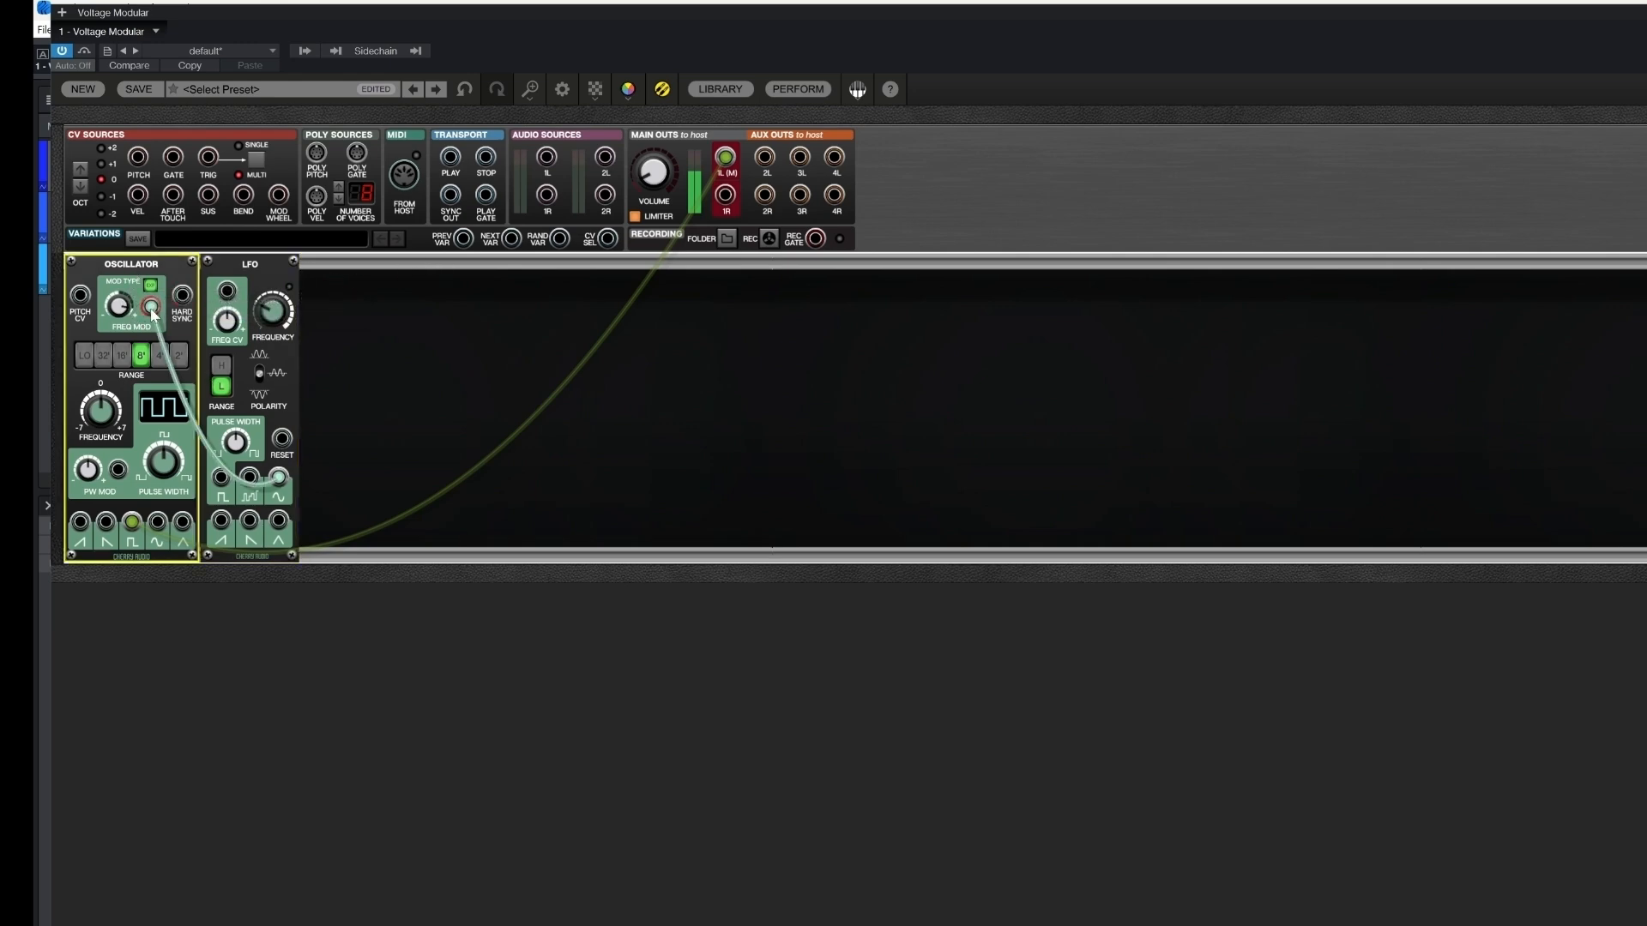
- Speed up the LFO, passing about 3.42 Hz, and readjust the Oscillator's frequency mod amount
left_click_drag(272, 313, 300, 254)
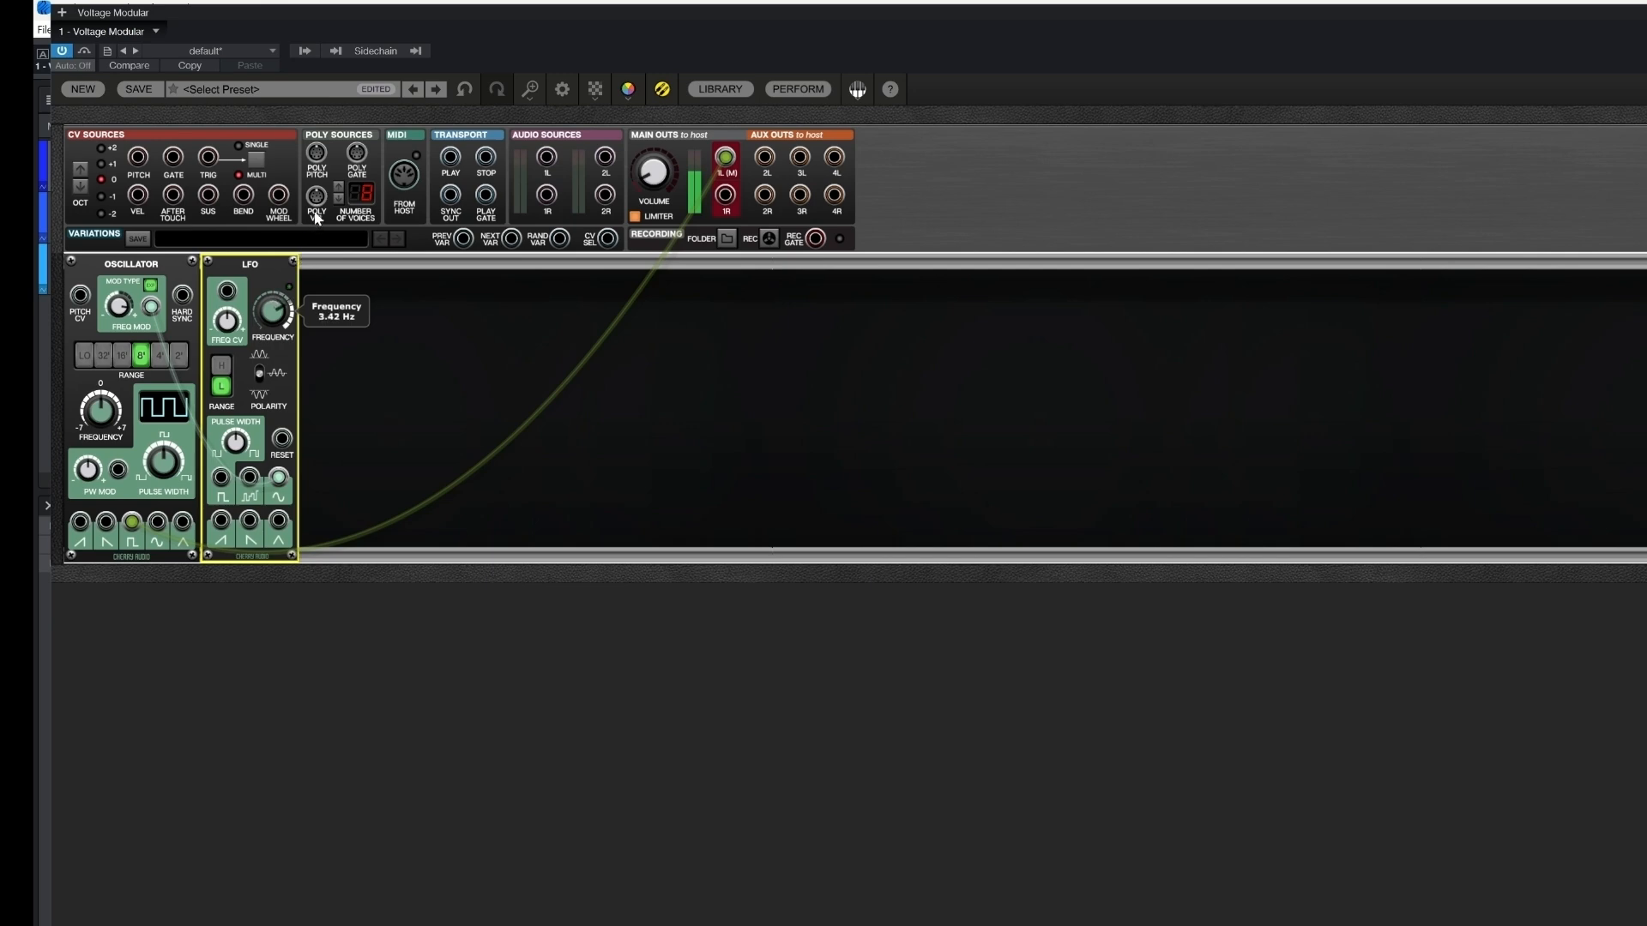
left_click(122, 311)
left_click_drag(274, 324, 293, 249)
- Reduce the Oscillator's frequency mod amount to about -0.8% and set the main volume to about -10.3 dB
left_click_drag(115, 309, 153, 420)
left_click_drag(655, 161, 638, 275)
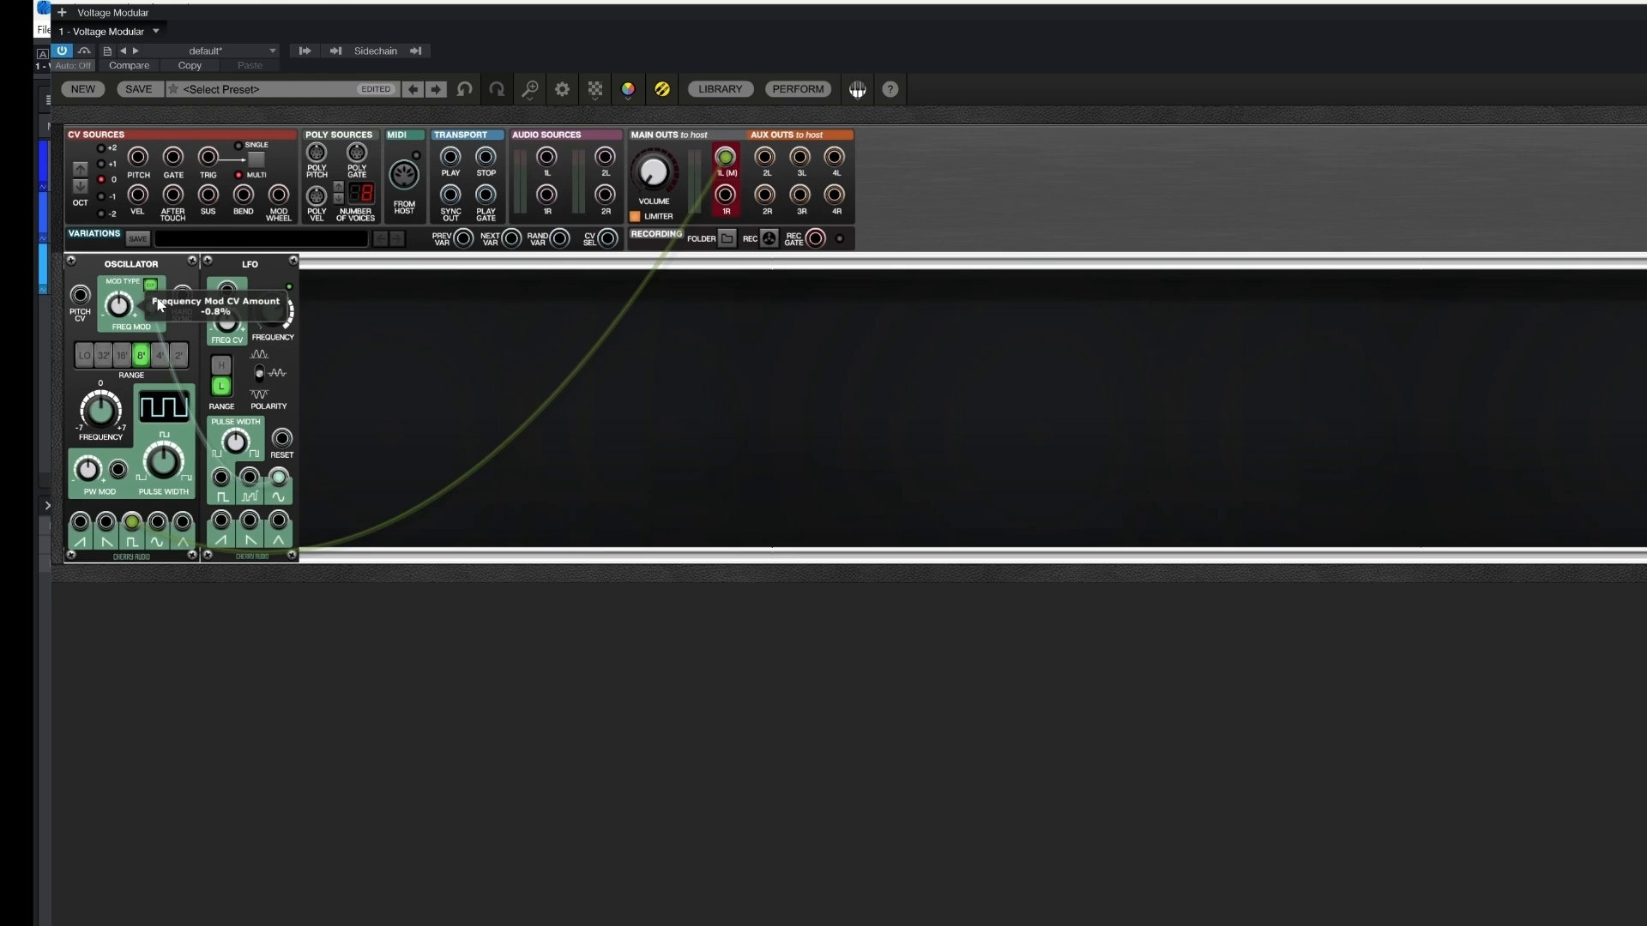
left_click_drag(660, 149, 661, 143)
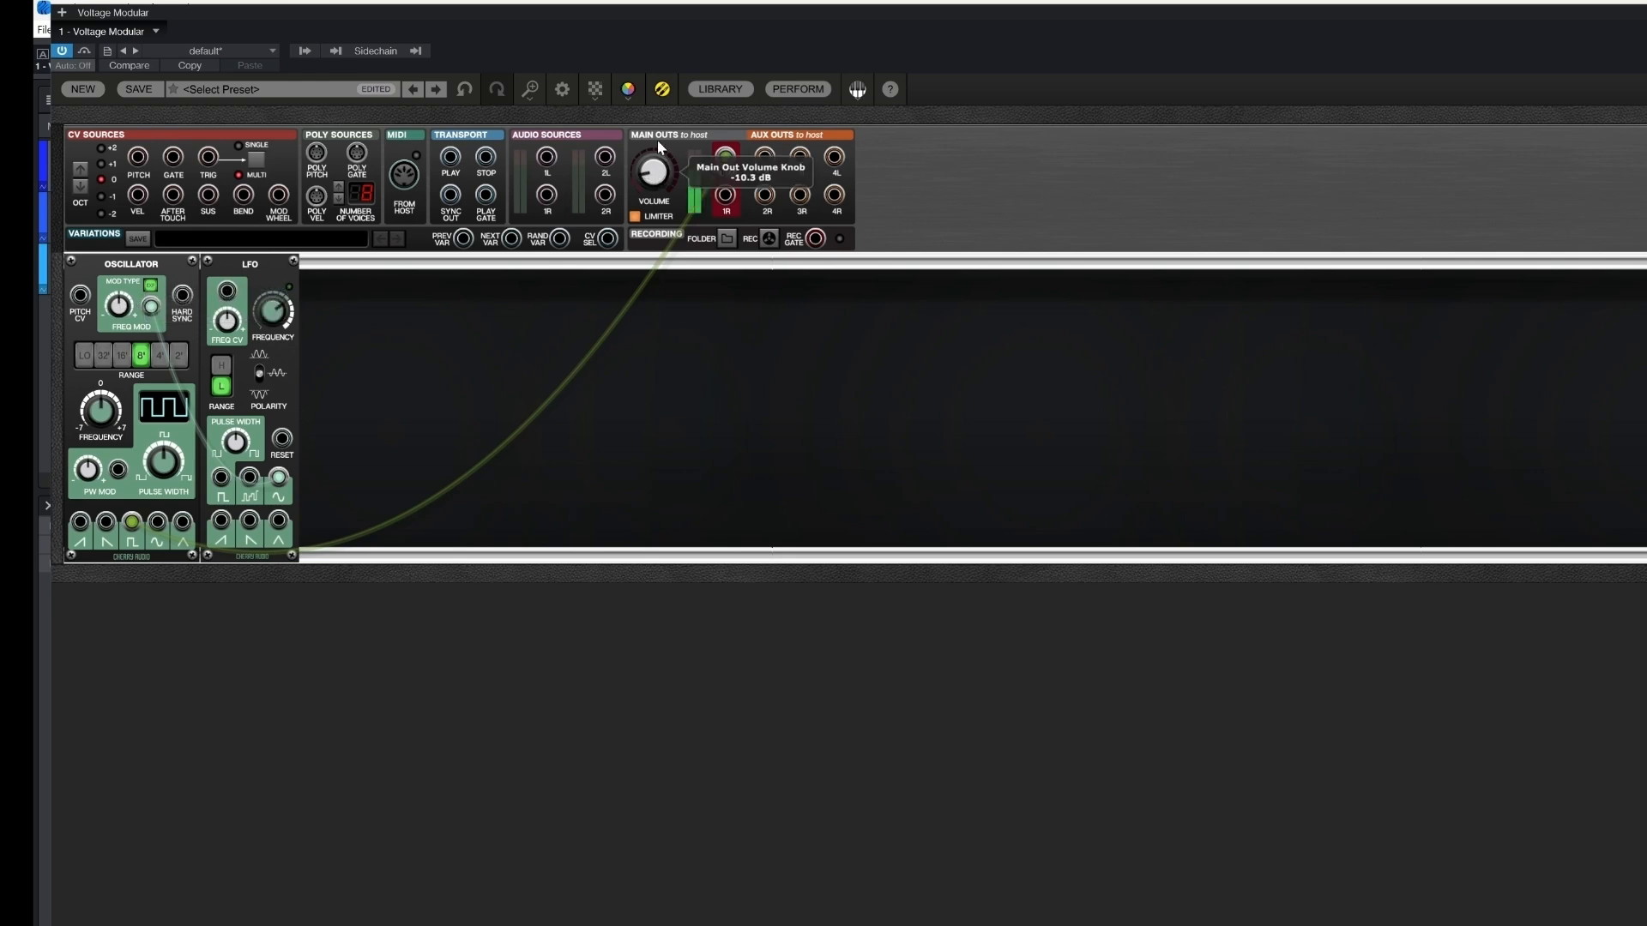
- Fine-tune the Oscillator's frequency mod amount close to zero and turn the main volume down
mouse_move(119, 307)
left_mouse_down()
mouse_move(114, 338)
mouse_move(114, 240)
mouse_move(108, 362)
mouse_move(111, 307)
left_mouse_up()
left_click_drag(650, 174, 658, 244)
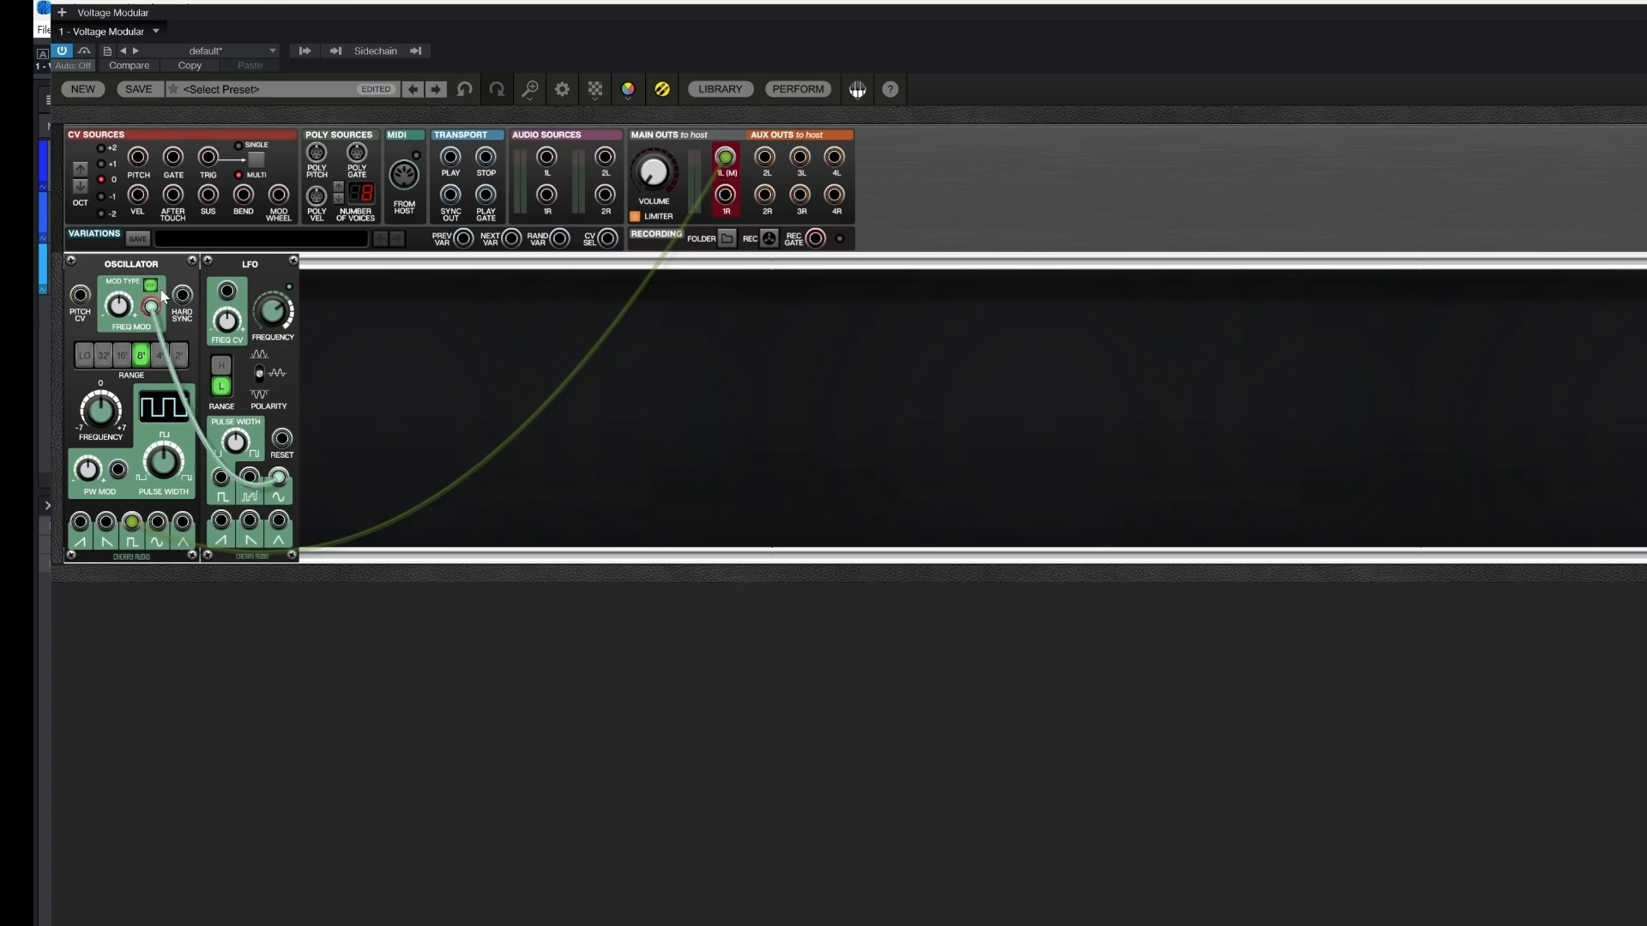
left_click(117, 307)
left_click_drag(113, 267, 113, 304)
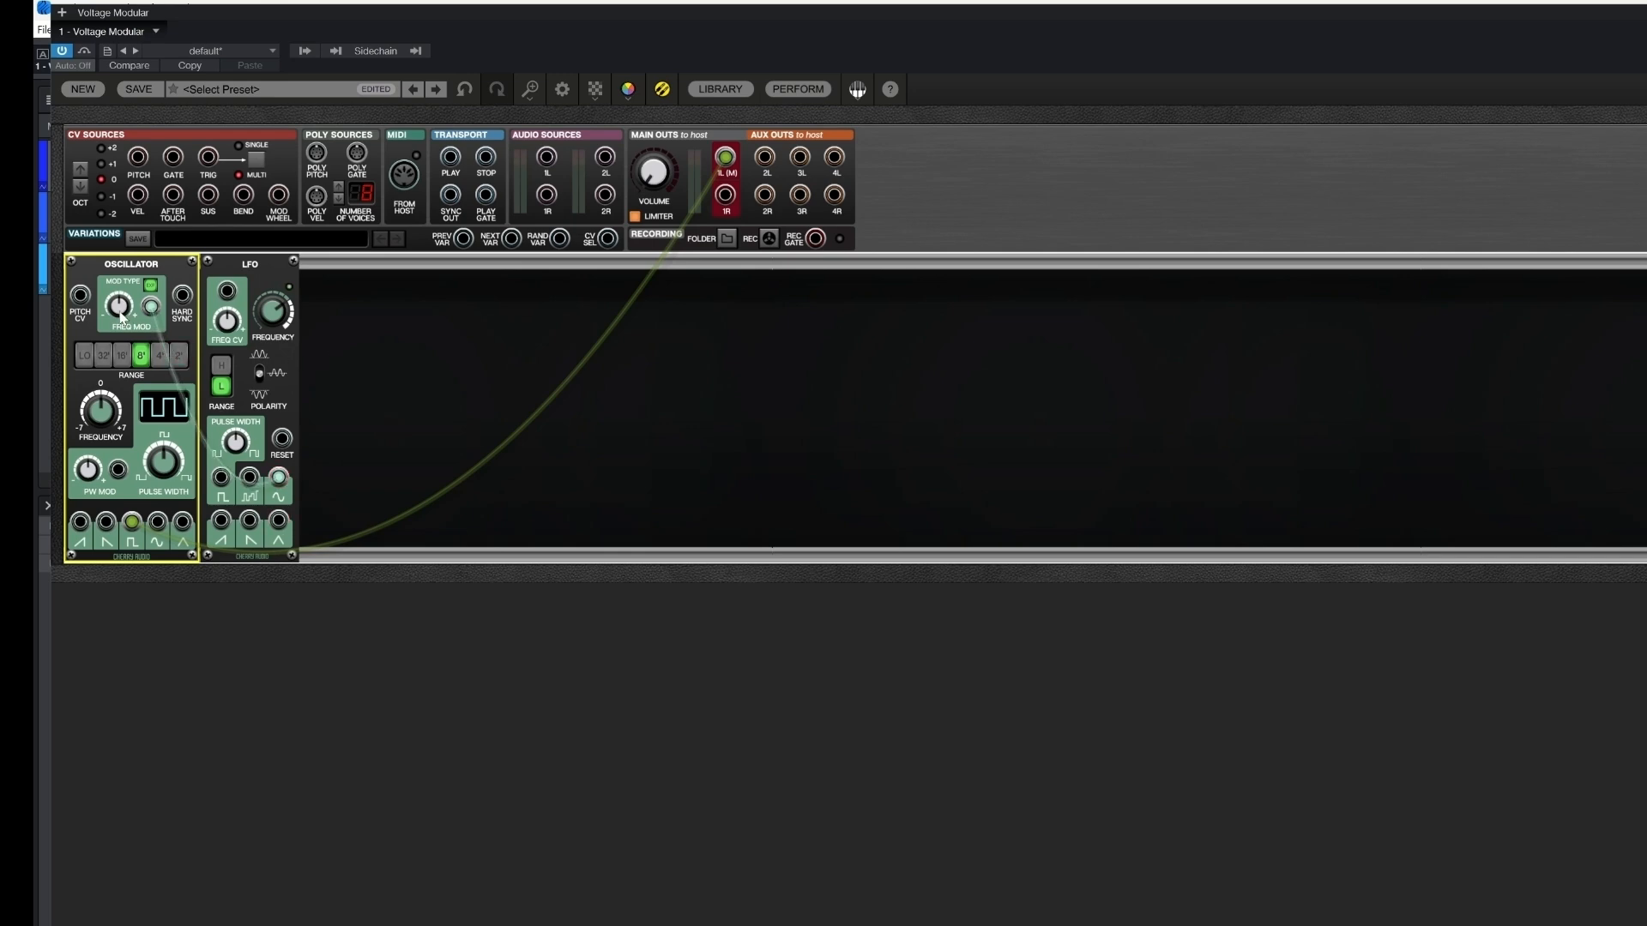
- Raise the main volume to audition a slight frequency mod adjustment, and turn the volume back down
left_click_drag(643, 173, 643, 170)
mouse_move(117, 304)
left_mouse_down()
mouse_move(122, 256)
mouse_move(120, 305)
left_mouse_up()
left_click_drag(650, 166, 661, 213)
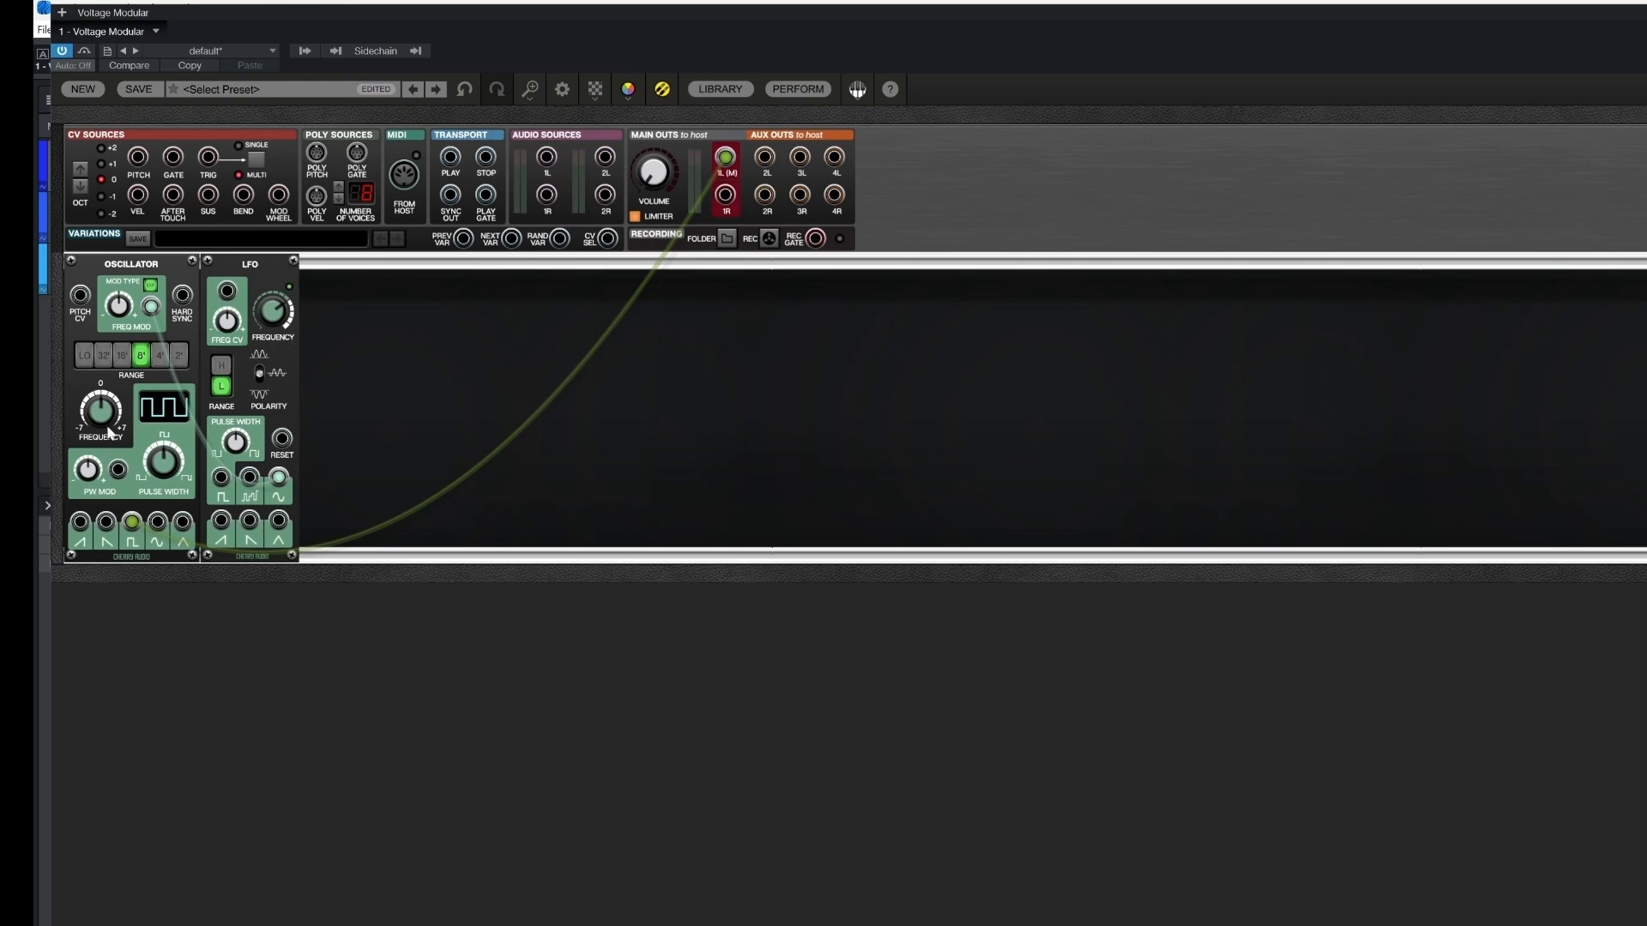
mouse_move(112, 421)
left_mouse_down()
mouse_move(97, 459)
mouse_move(109, 421)
left_mouse_up()
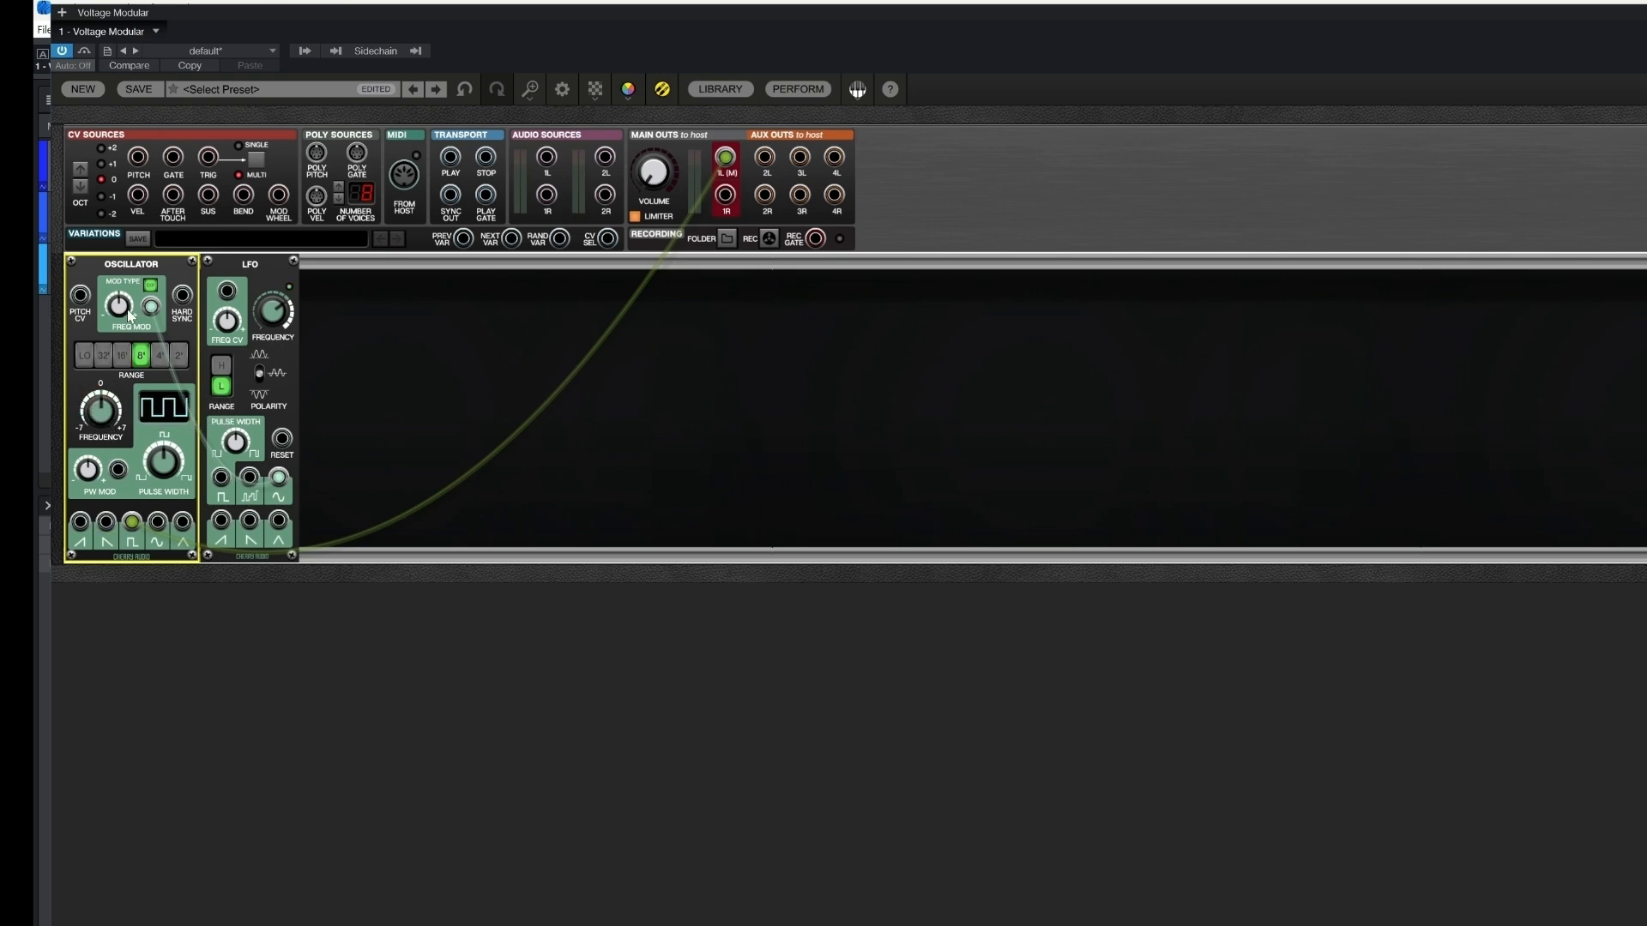
- Audition a stronger frequency mod amount, return it to about -0.8%, and turn the main volume down
left_click_drag(119, 309, 90, 151)
left_click_drag(643, 169, 642, 151)
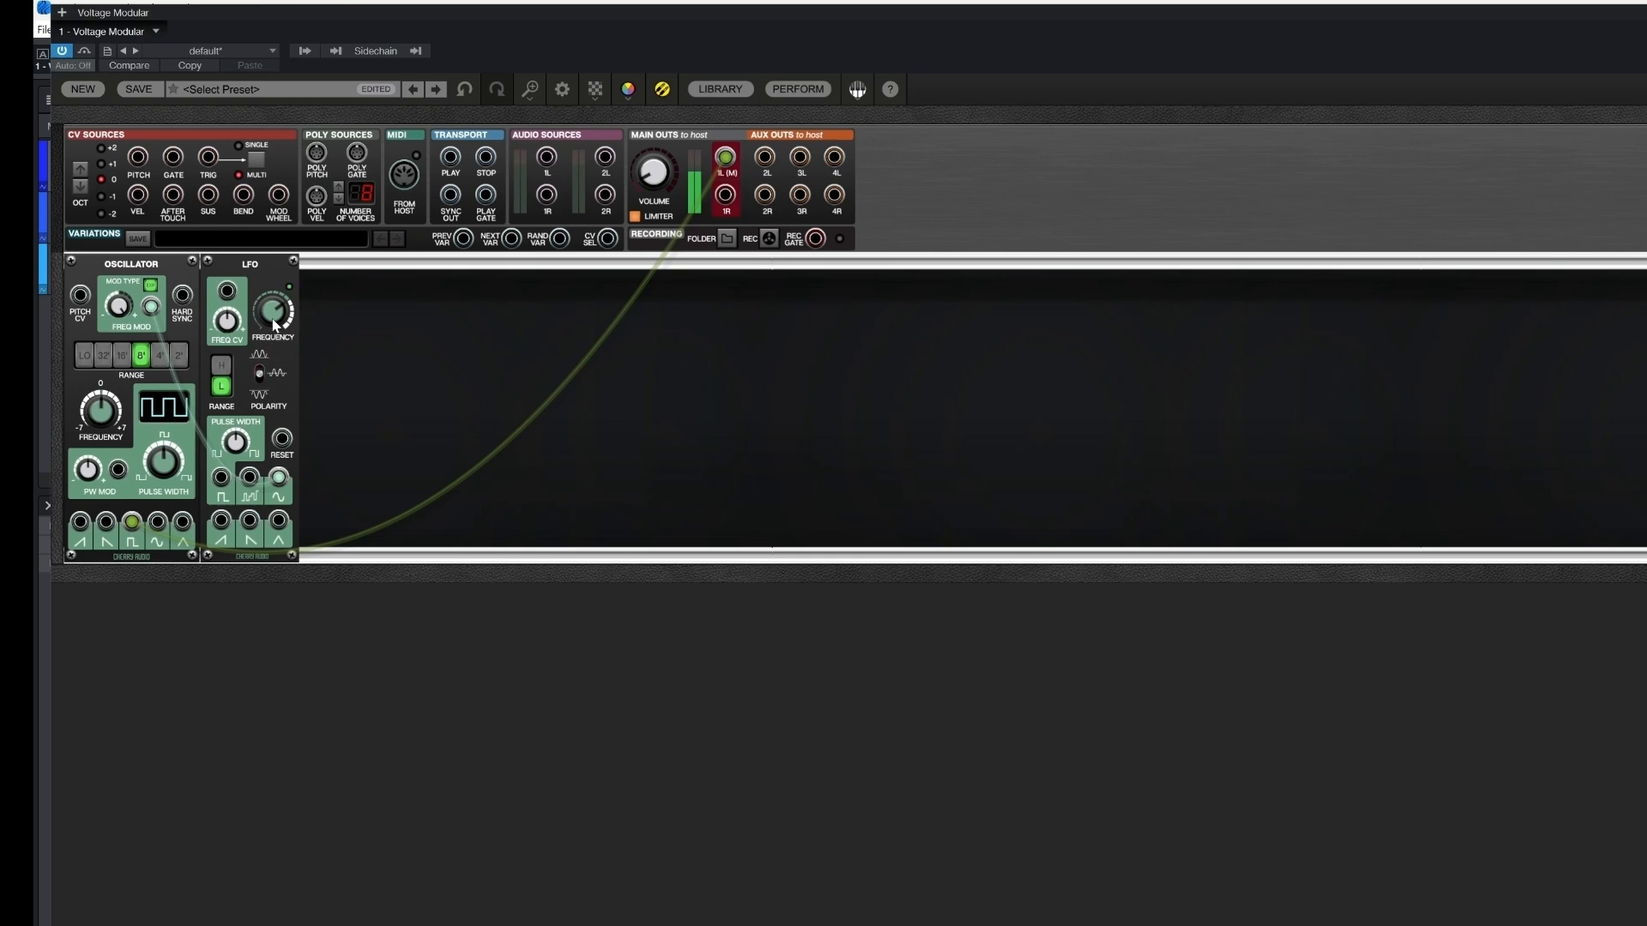
left_click_drag(117, 313, 132, 409)
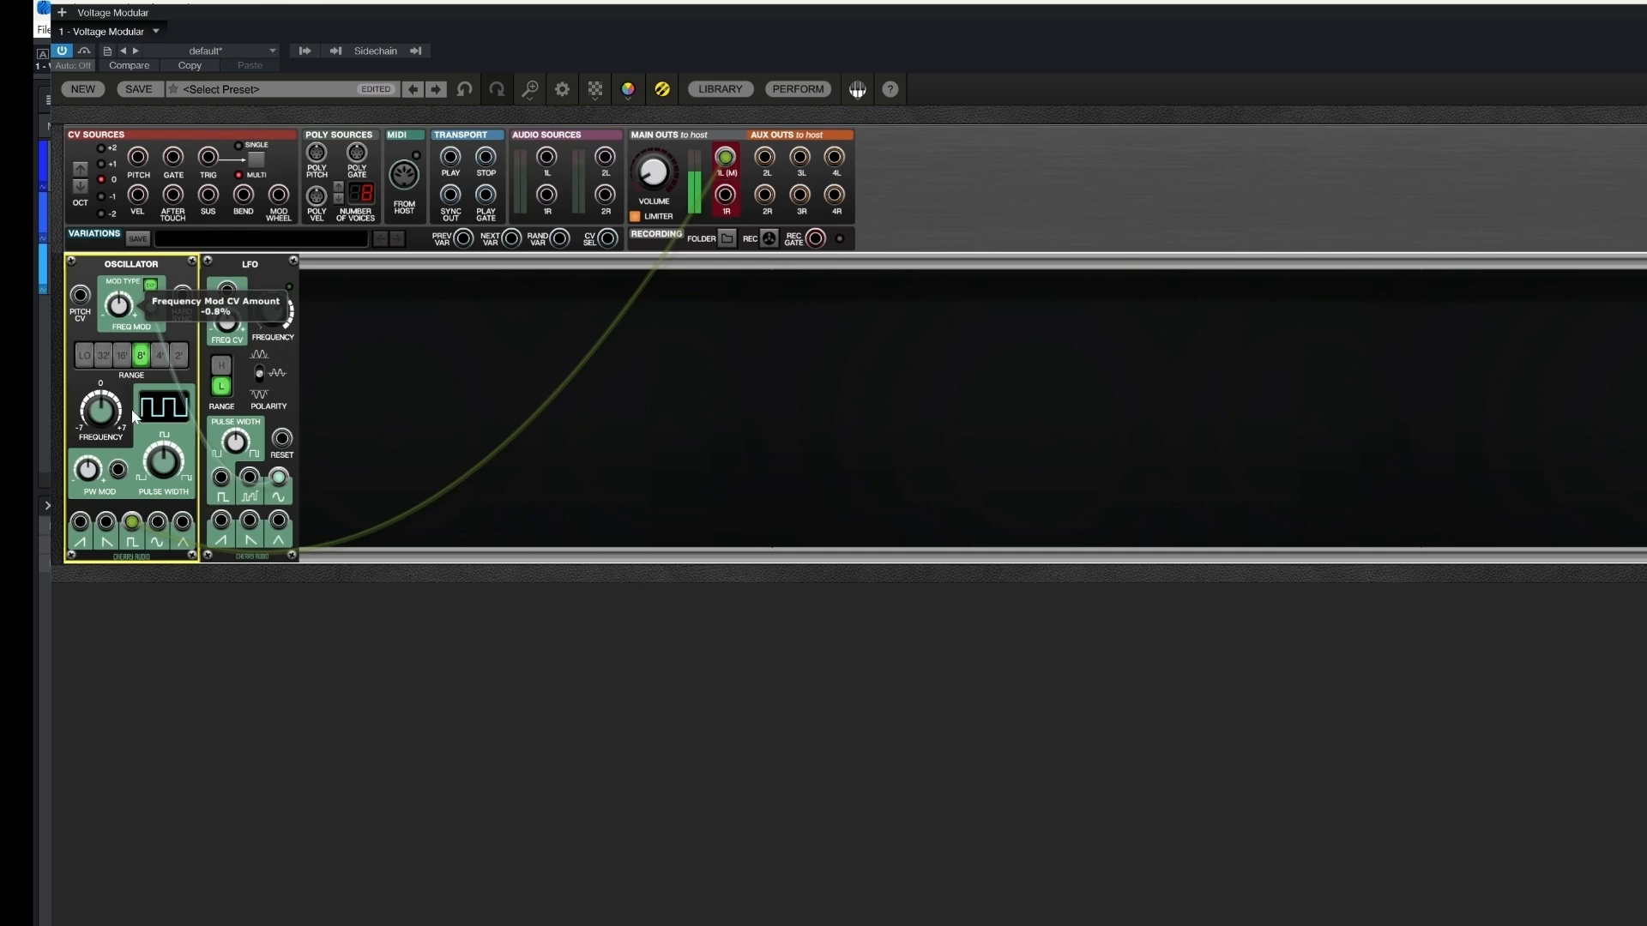
left_click_drag(656, 173, 620, 343)
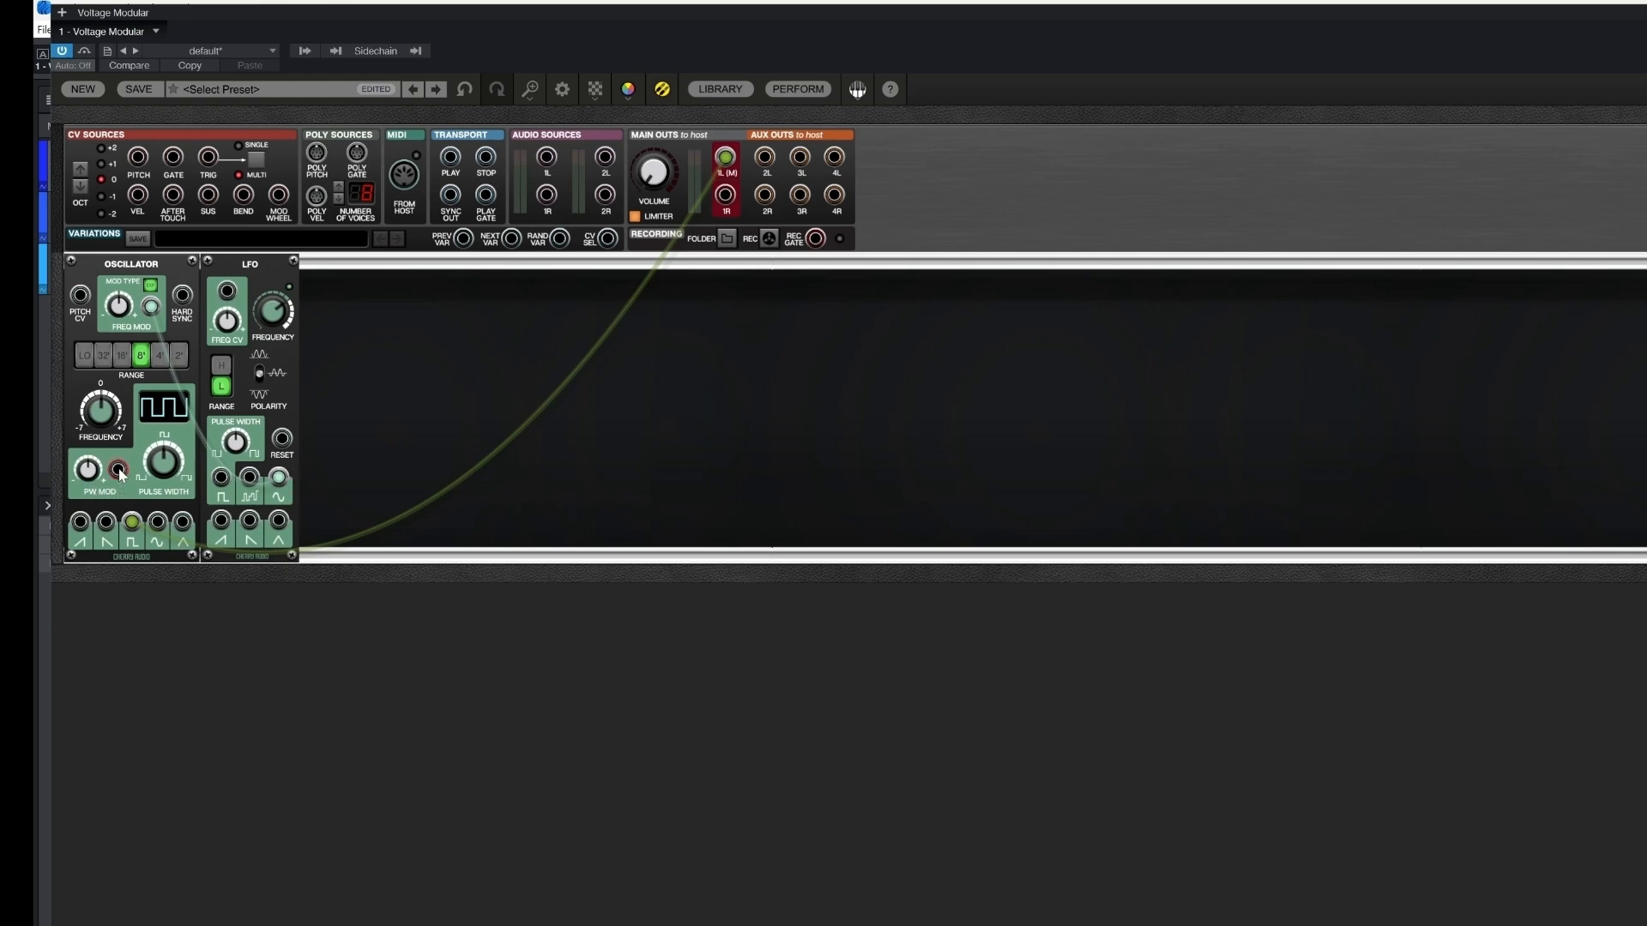
- Move the LFO's sine cable to the Oscillator's pulse width mod input and raise the pulse width mod amount to about 0.40
scroll(664, 177, "up", 5)
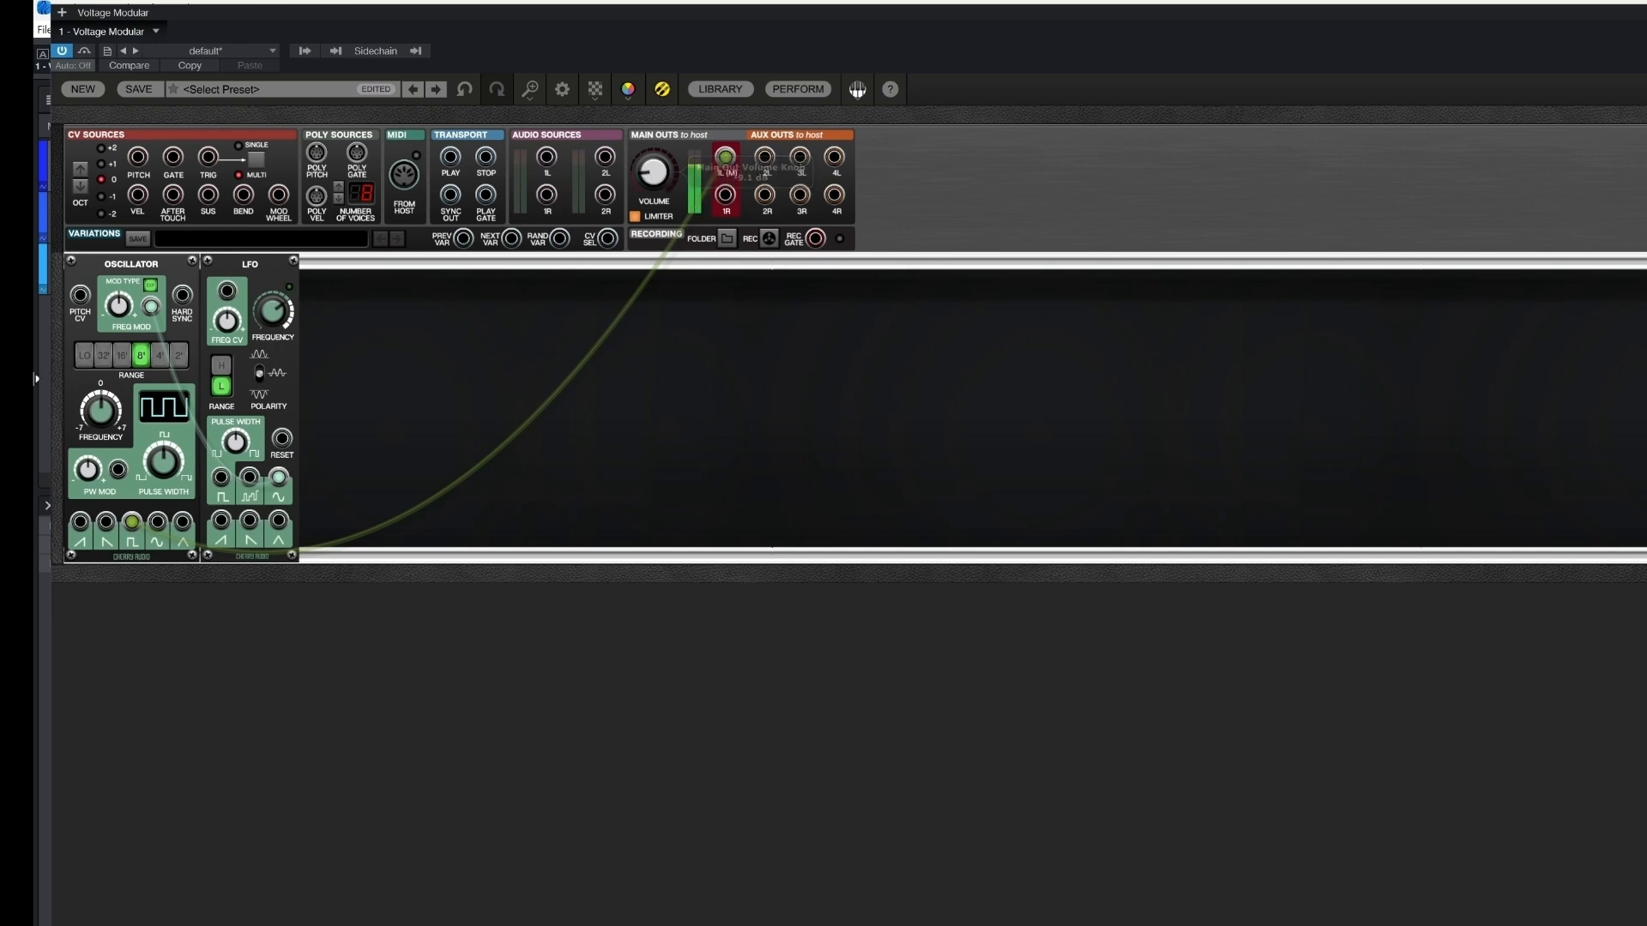
left_click_drag(151, 307, 80, 452)
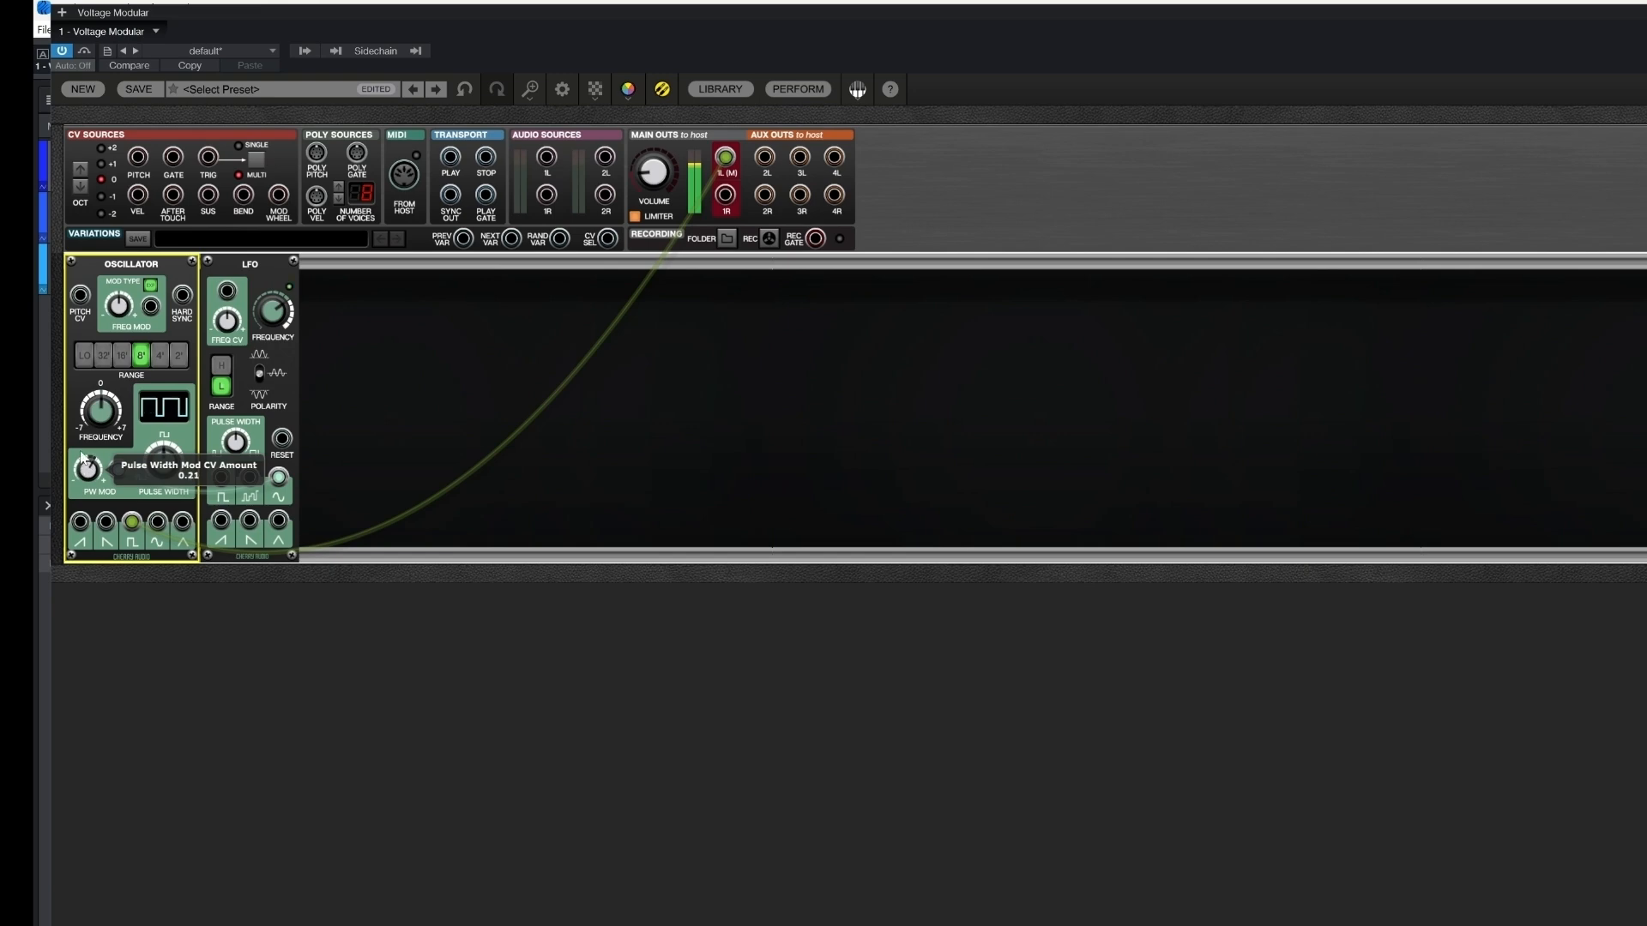
left_click_drag(276, 315, 281, 370)
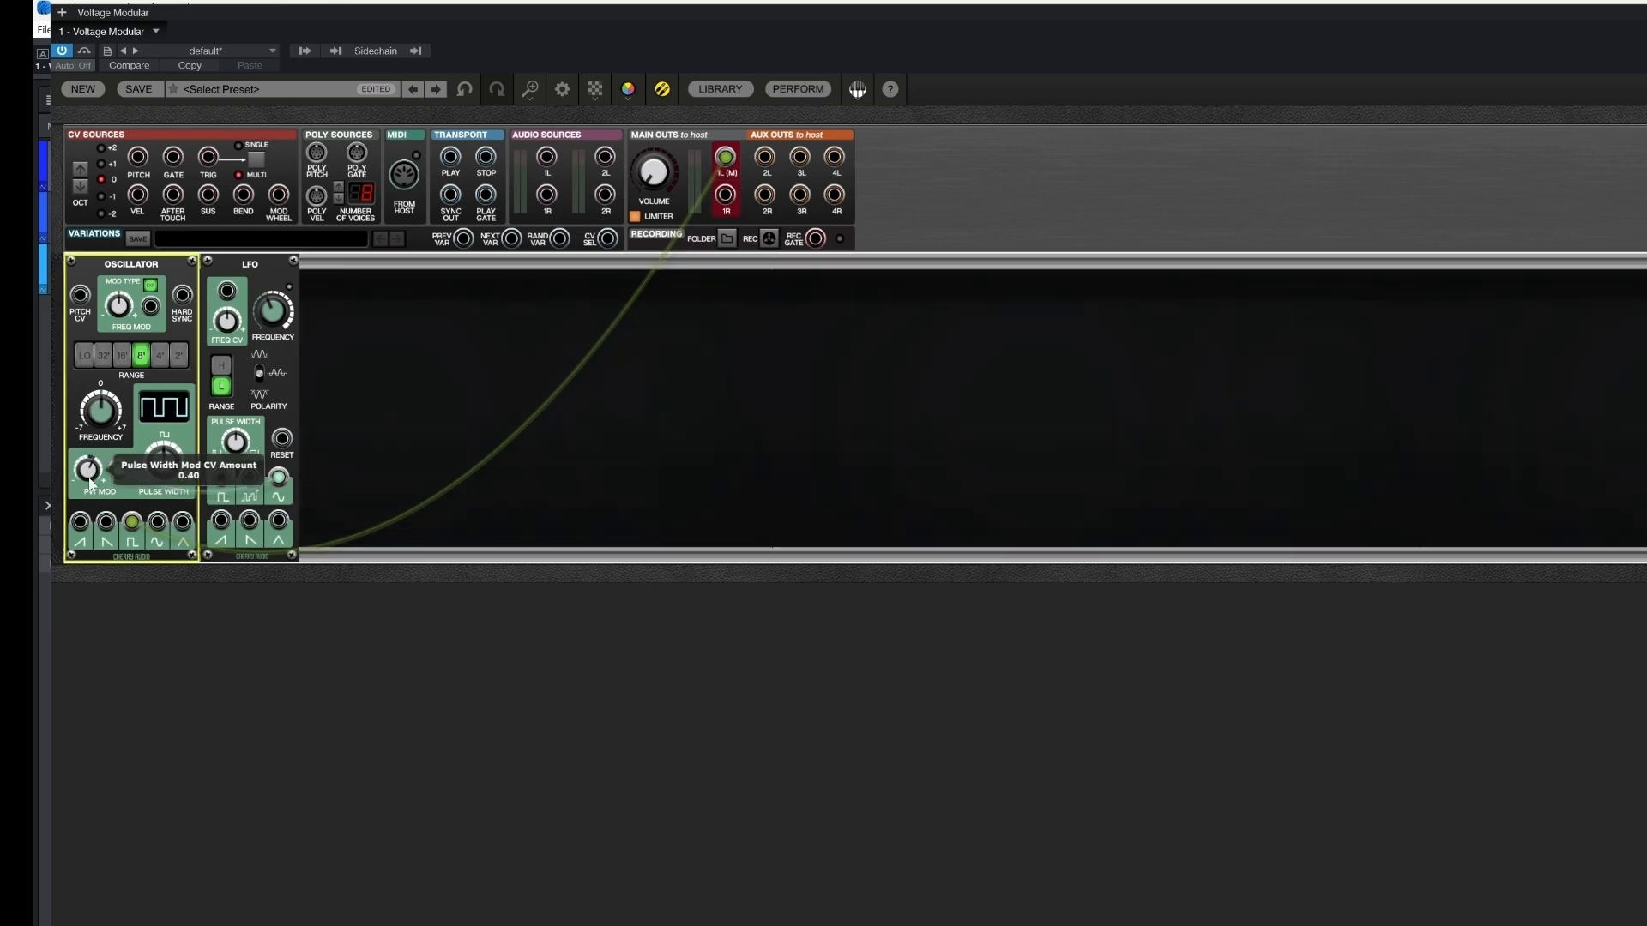
left_click_drag(81, 531, 92, 477)
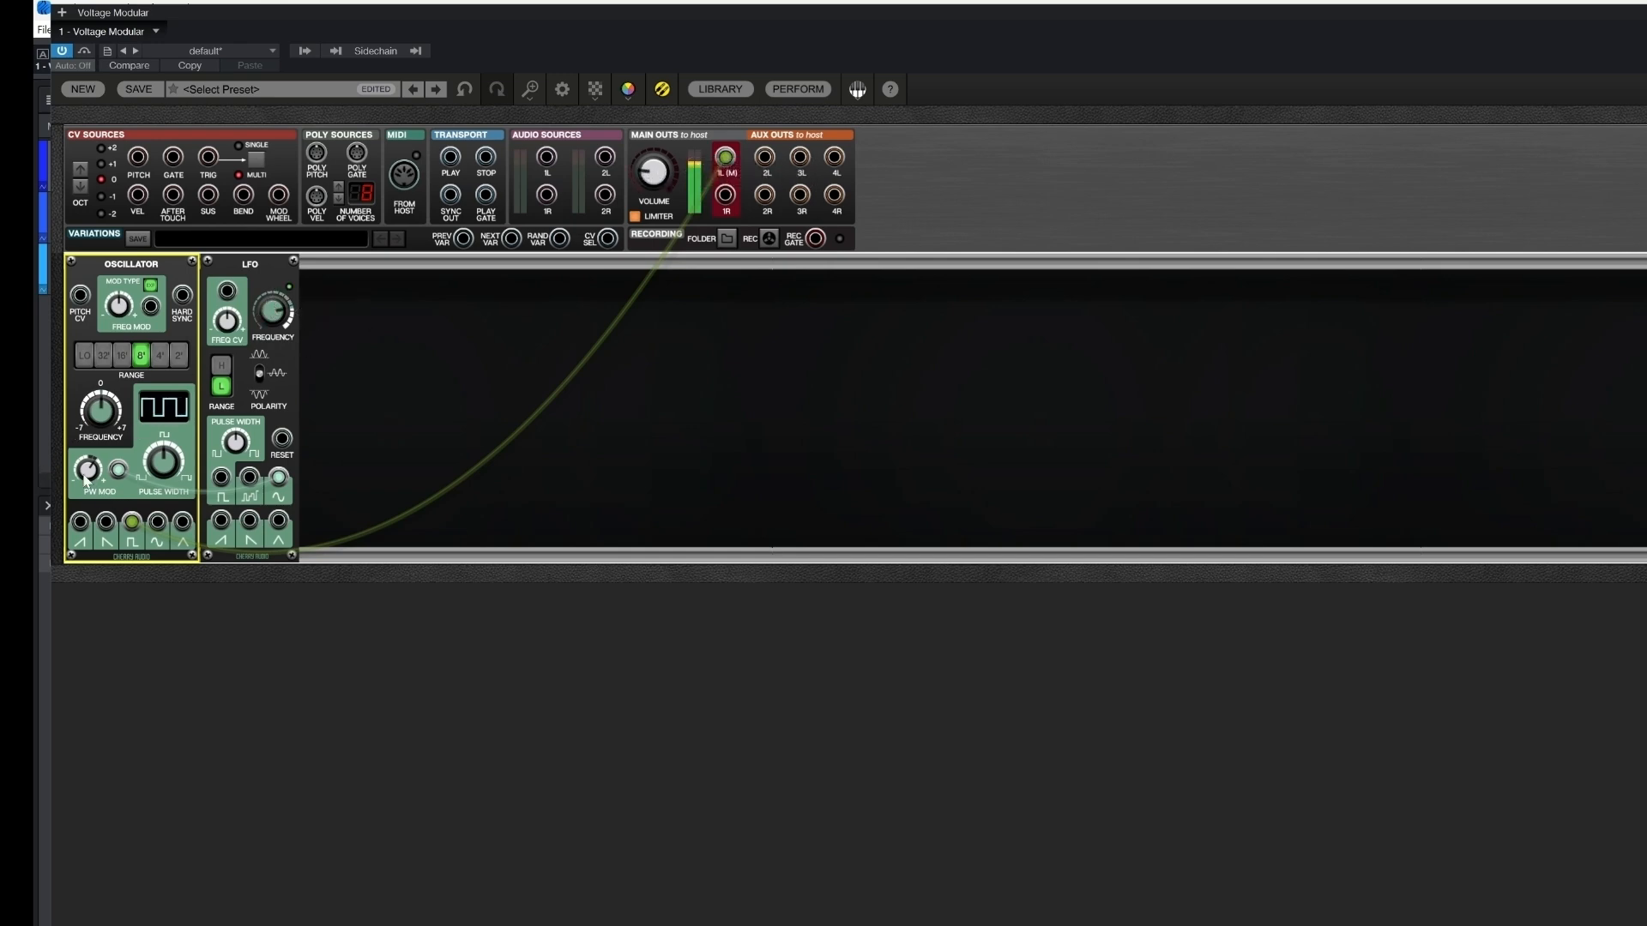
- Set the LFO frequency to about 3.73 Hz, vary the pulse width mod amount, and turn the main volume down
left_click(249, 346)
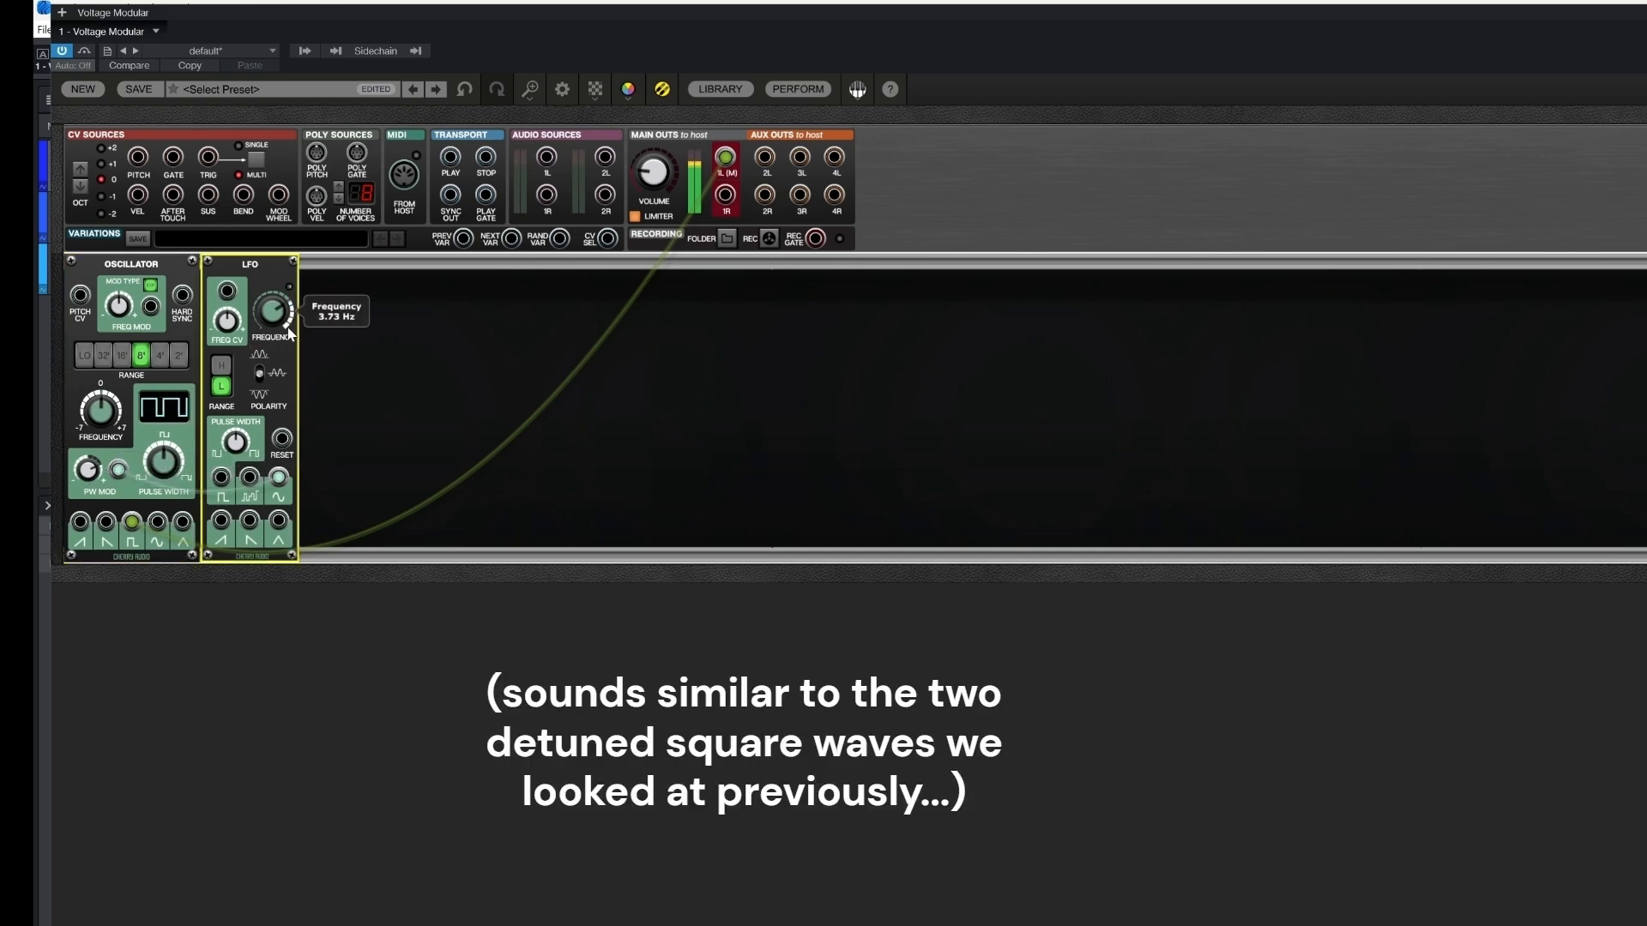
left_click(97, 425)
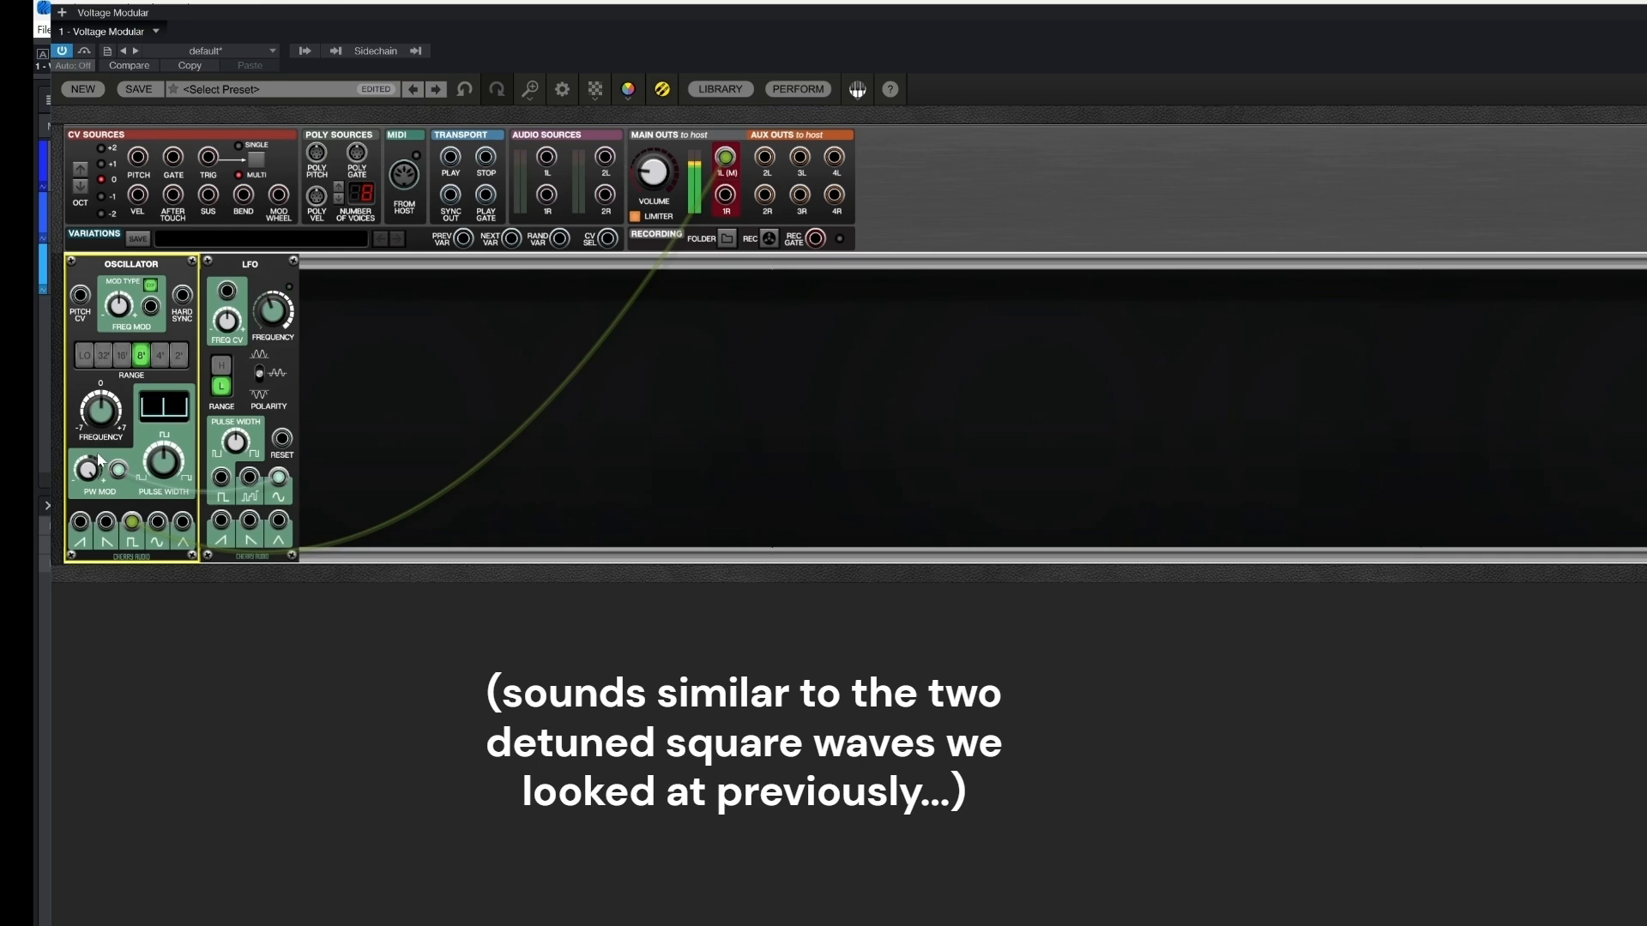
left_click_drag(89, 470, 97, 549)
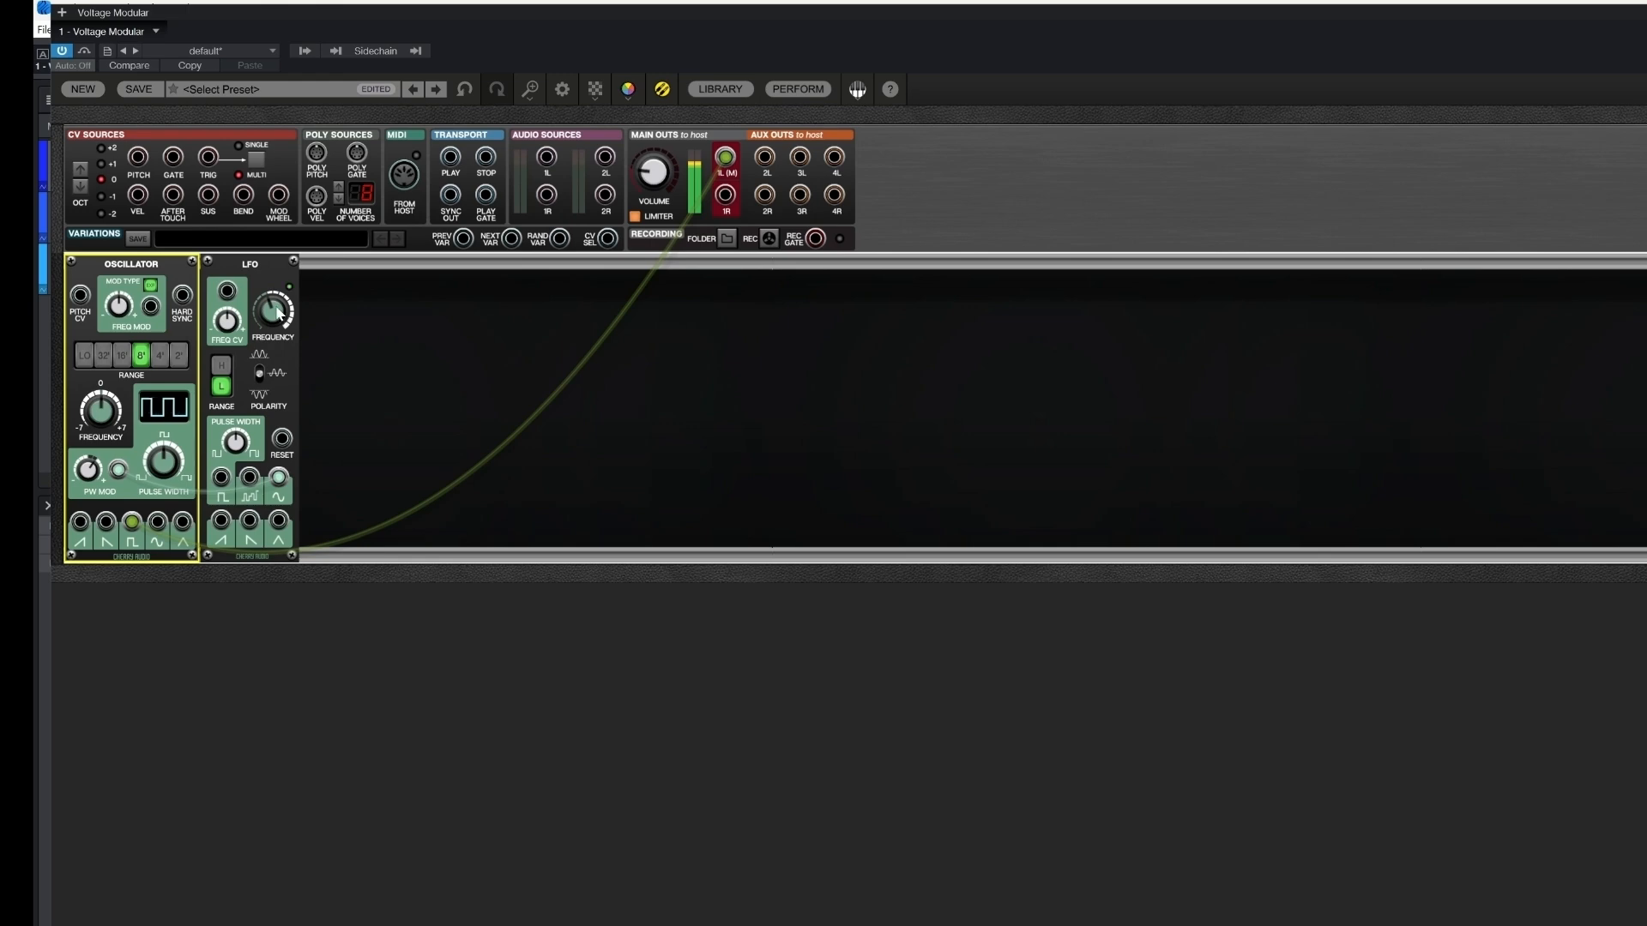
left_click(652, 180)
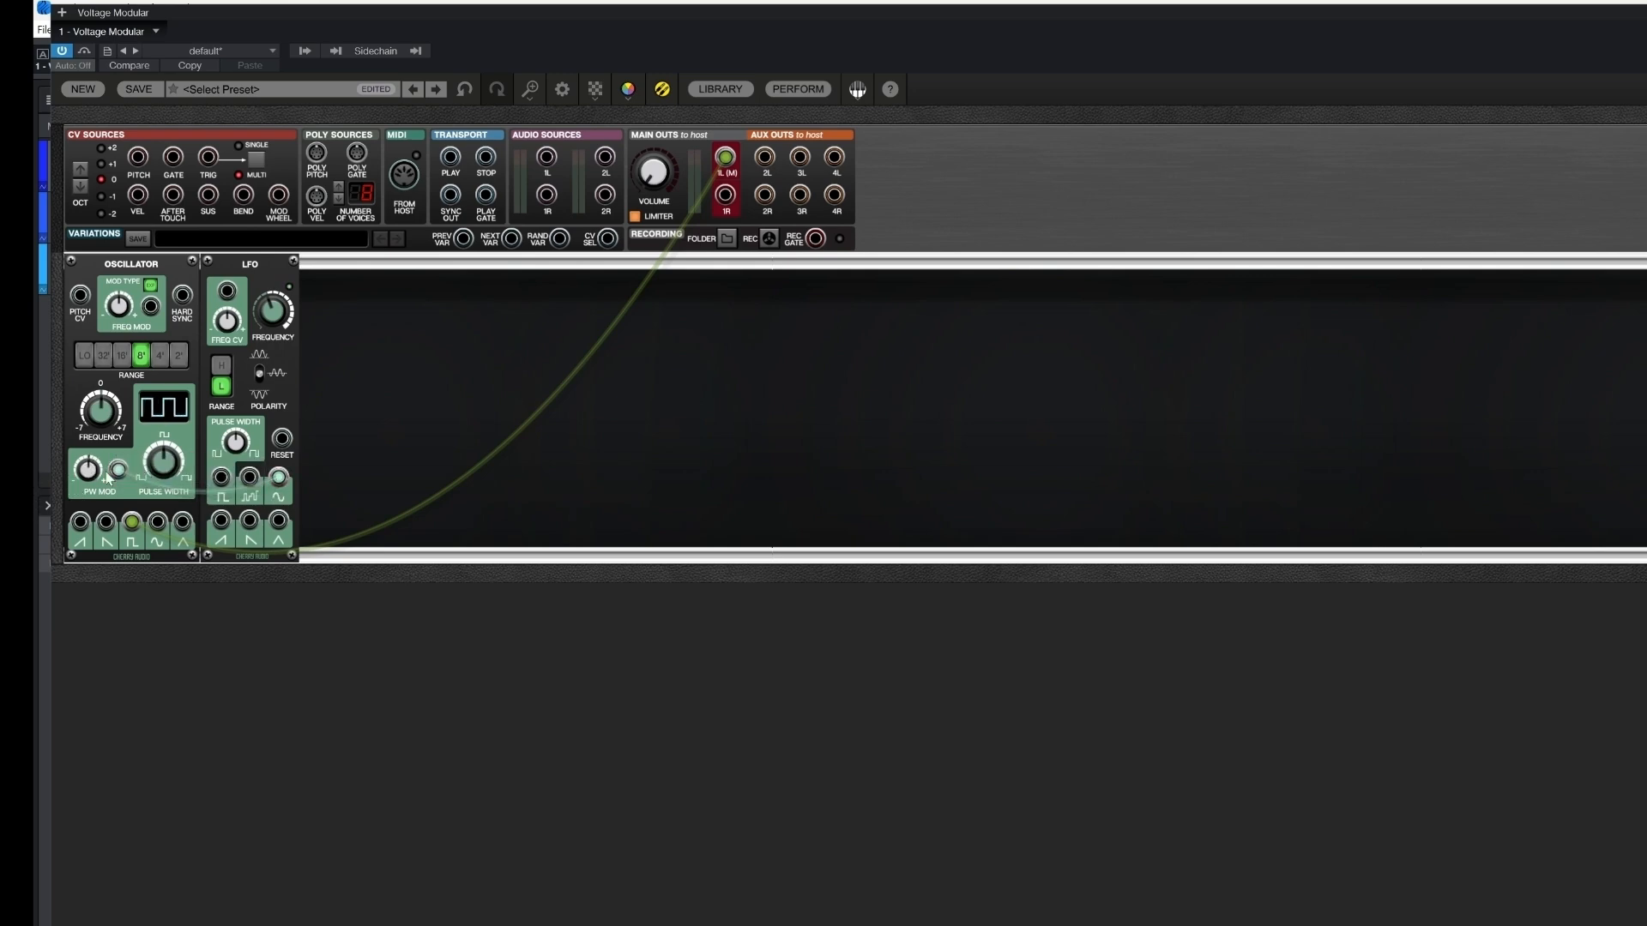
- Move the LFO's sine cable back to the Oscillator's frequency mod input and turn the main volume up
left_click_drag(278, 477, 150, 307)
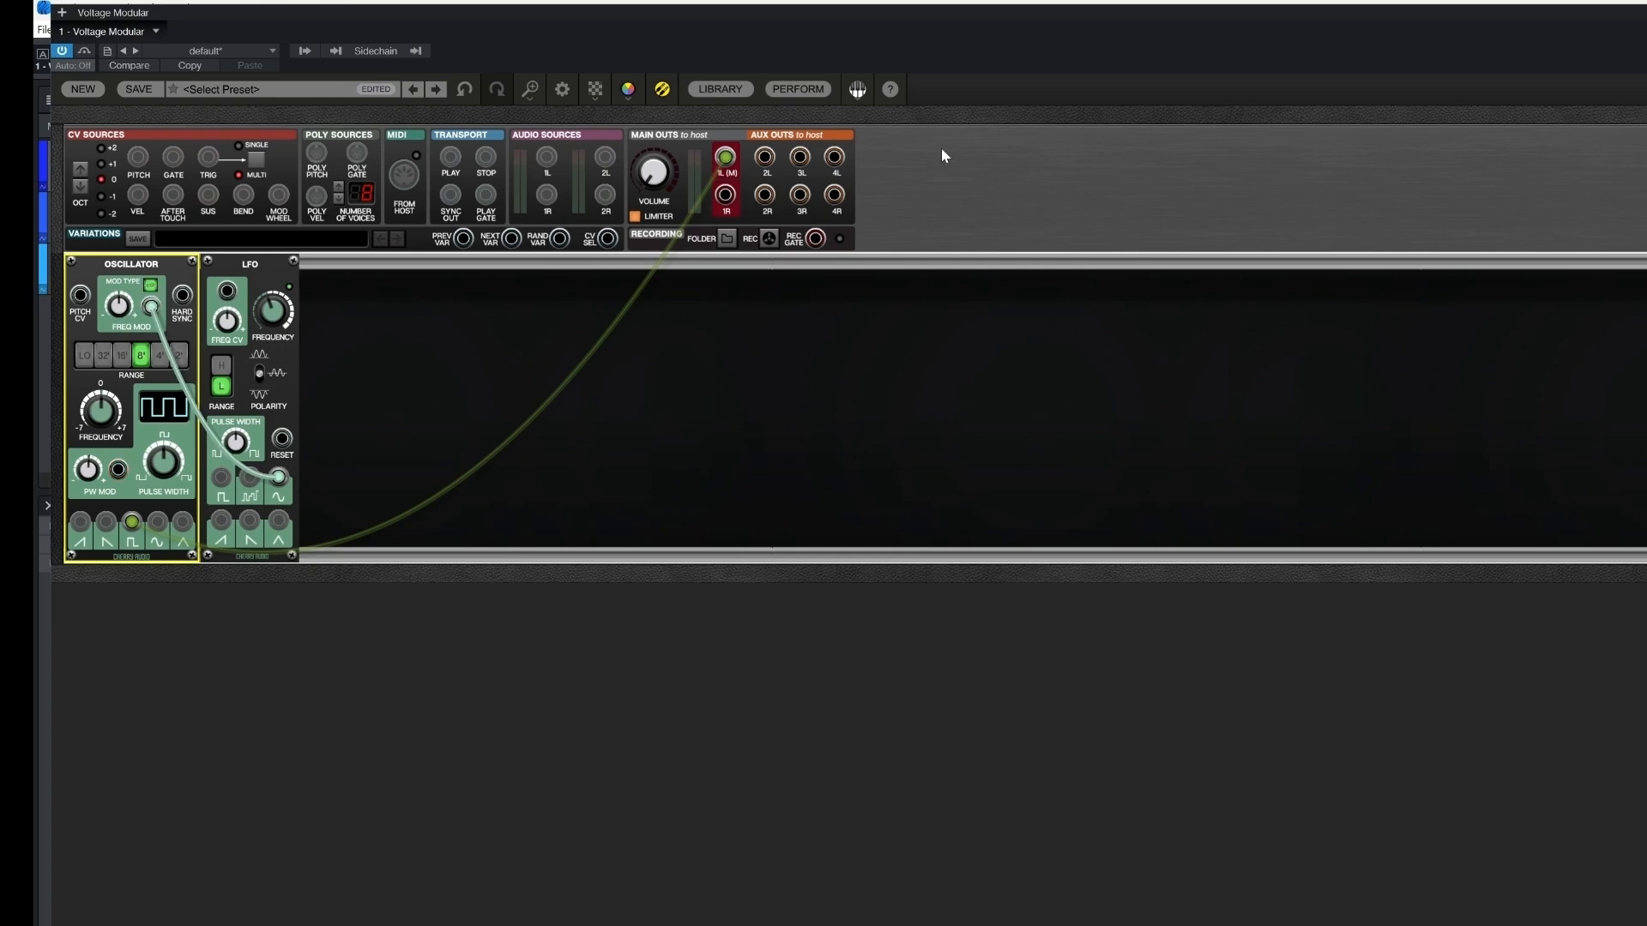
scroll(646, 172, "up", 5)
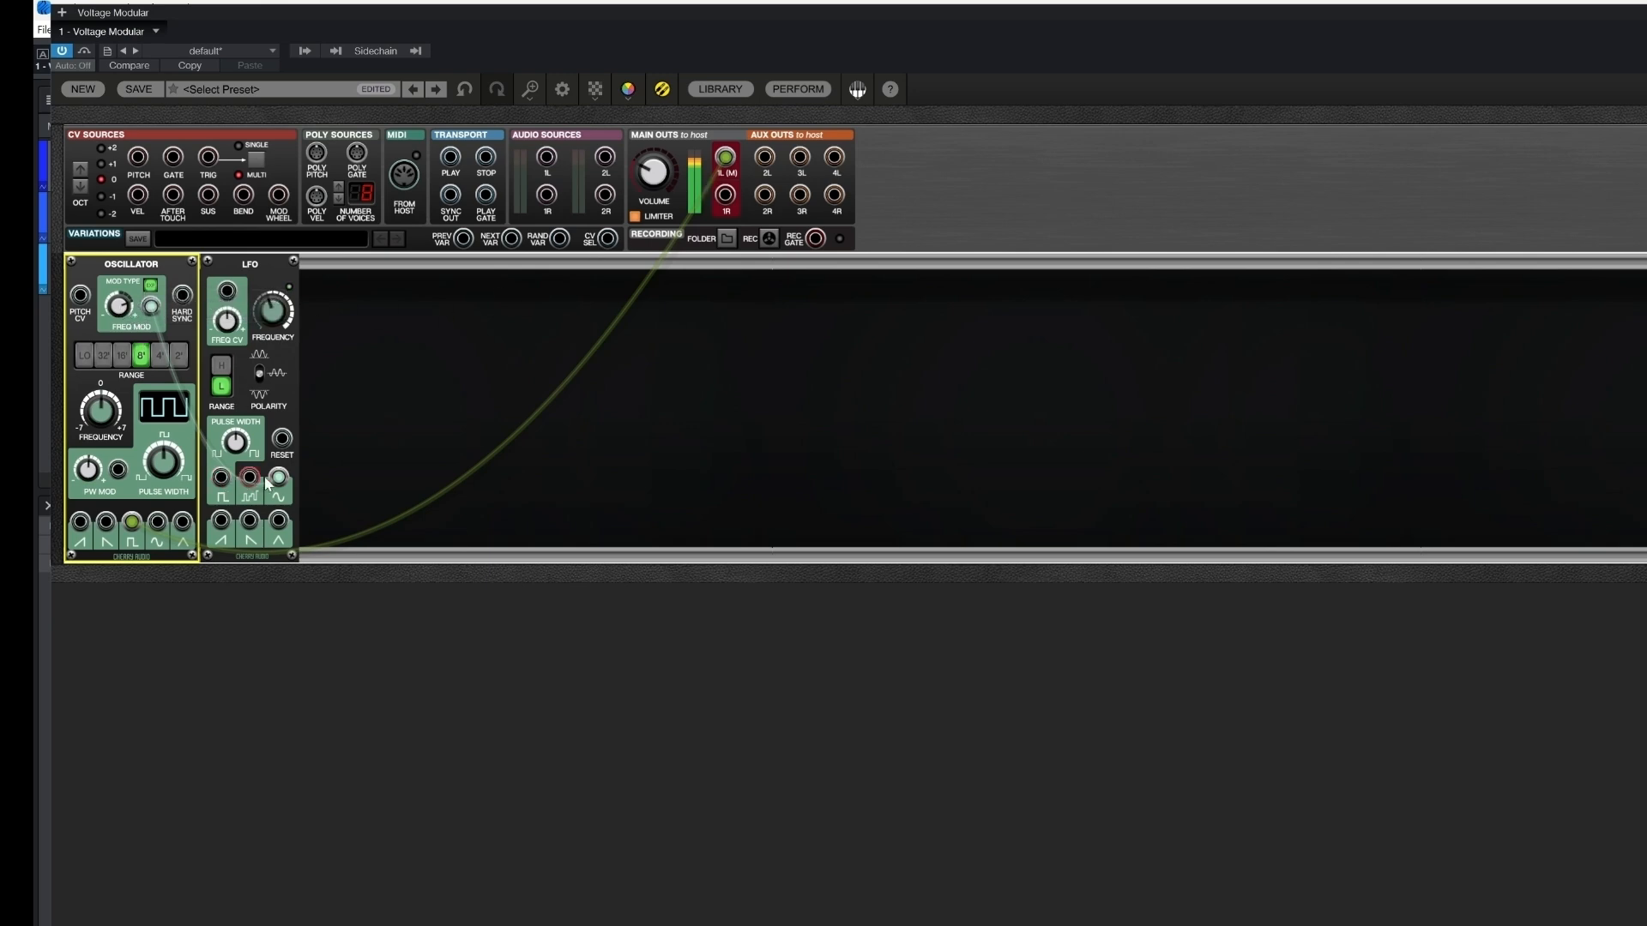
- Patch the LFO's pulse output to the Oscillator's frequency mod input and vary the LFO frequency
left_click(220, 481)
left_click_drag(220, 481, 124, 313)
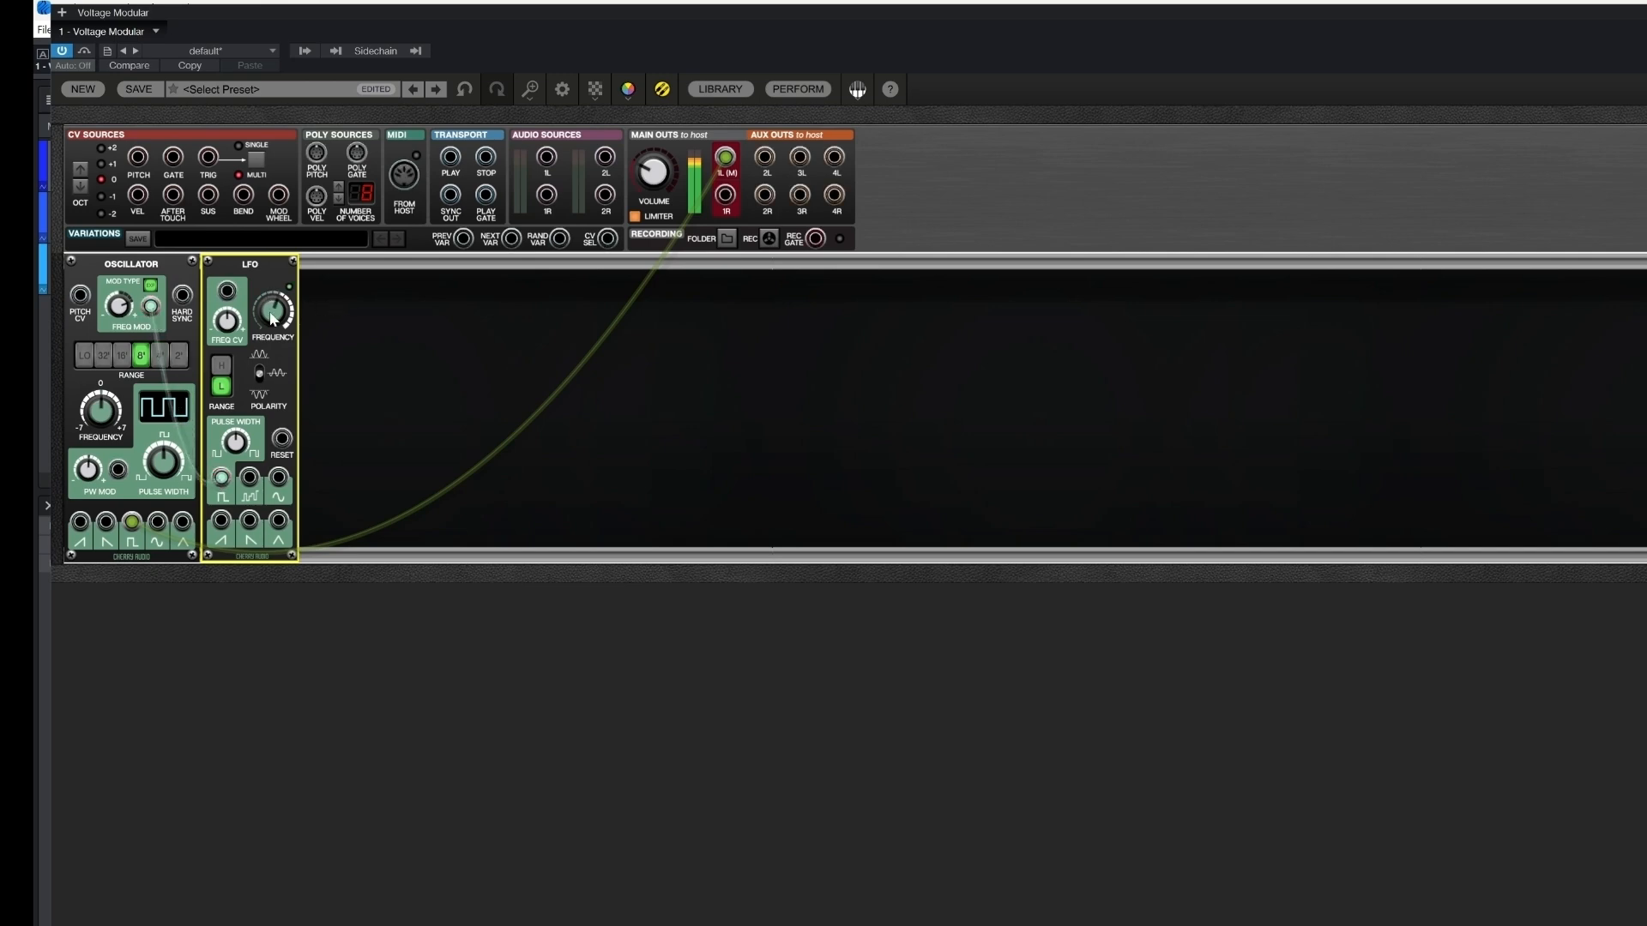
mouse_move(271, 319)
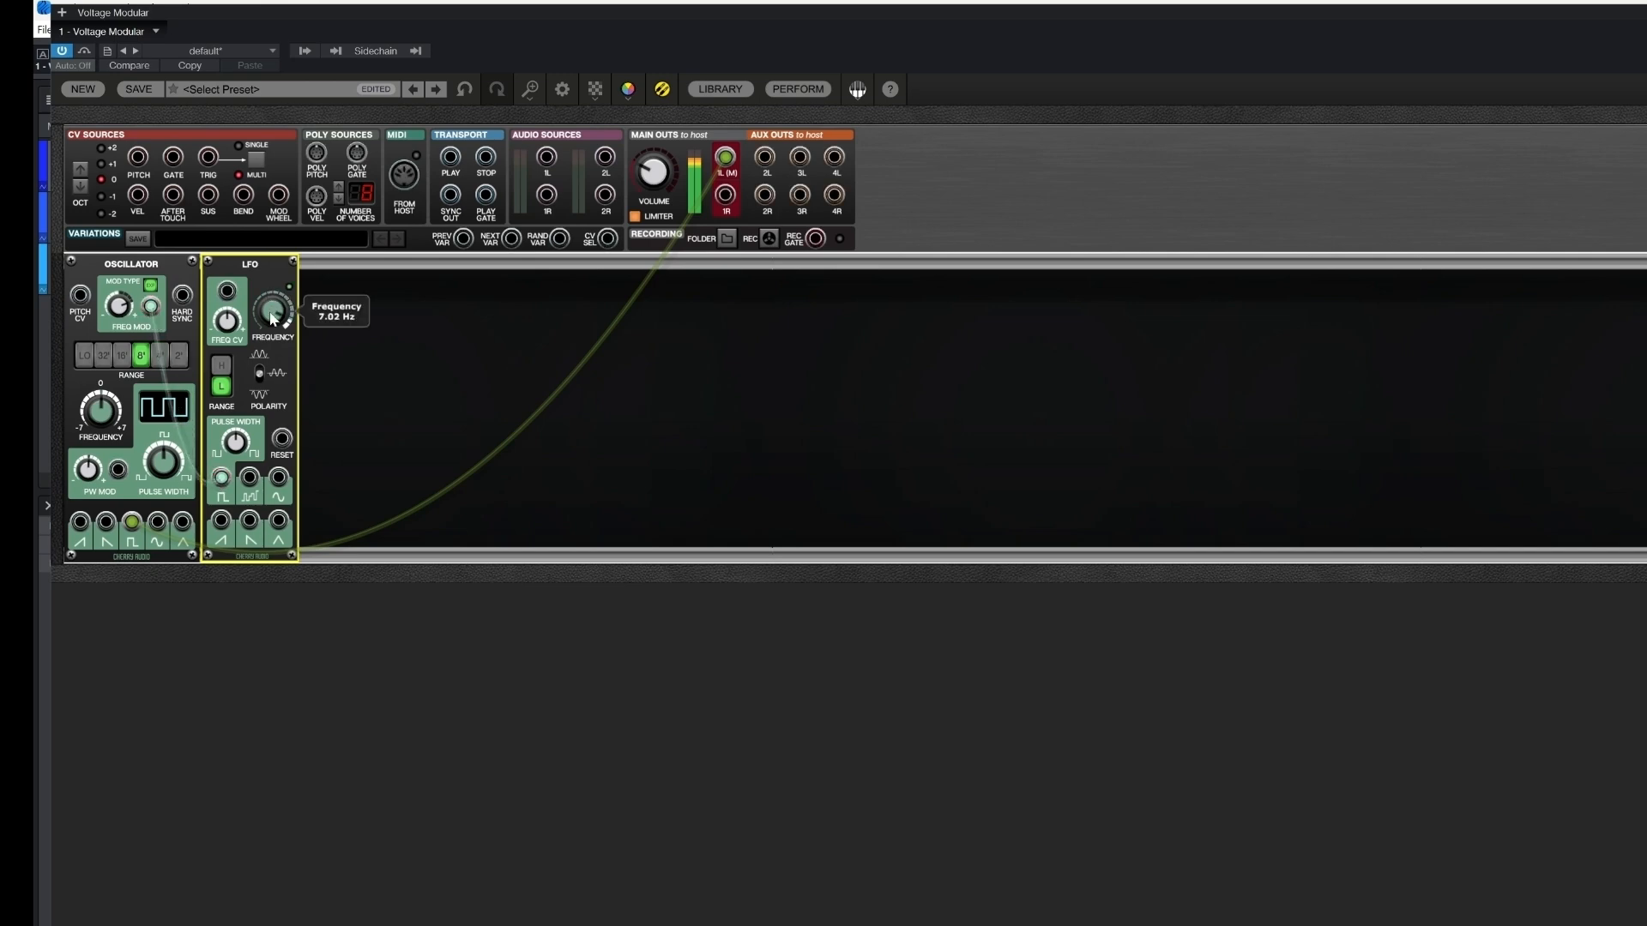
scroll(271, 319, "down", 3)
- Move the frequency mod cable to the LFO's sawtooth output and vary the frequency mod amount and LFO frequency
left_click_drag(150, 306, 223, 522)
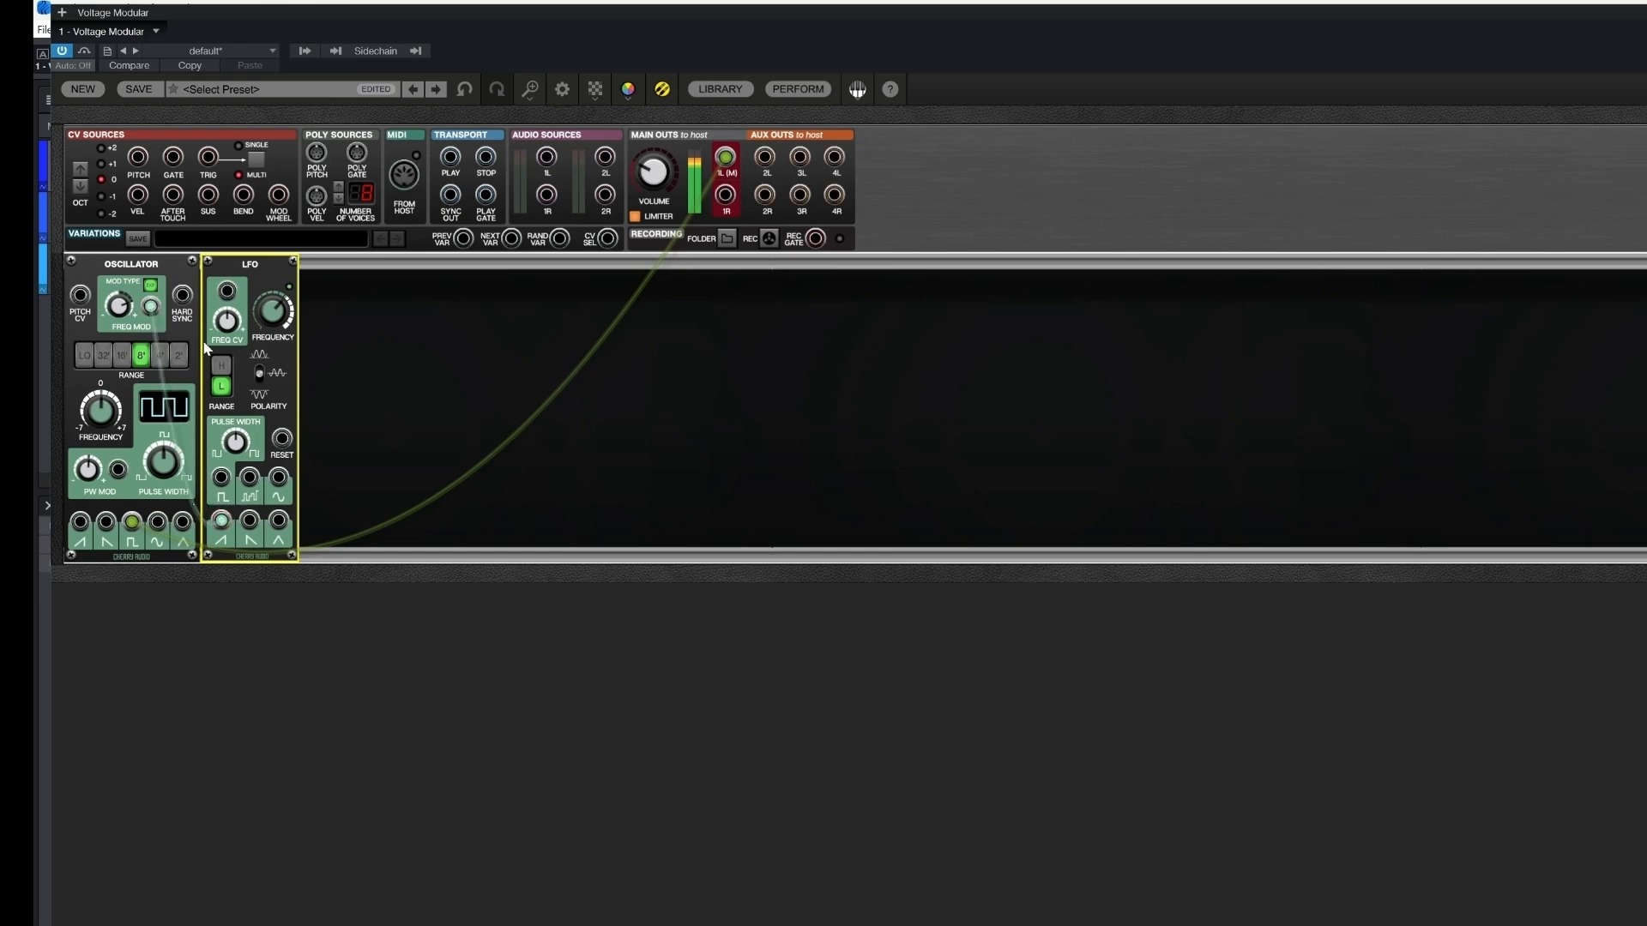
left_click_drag(121, 308, 129, 284)
left_click(279, 311)
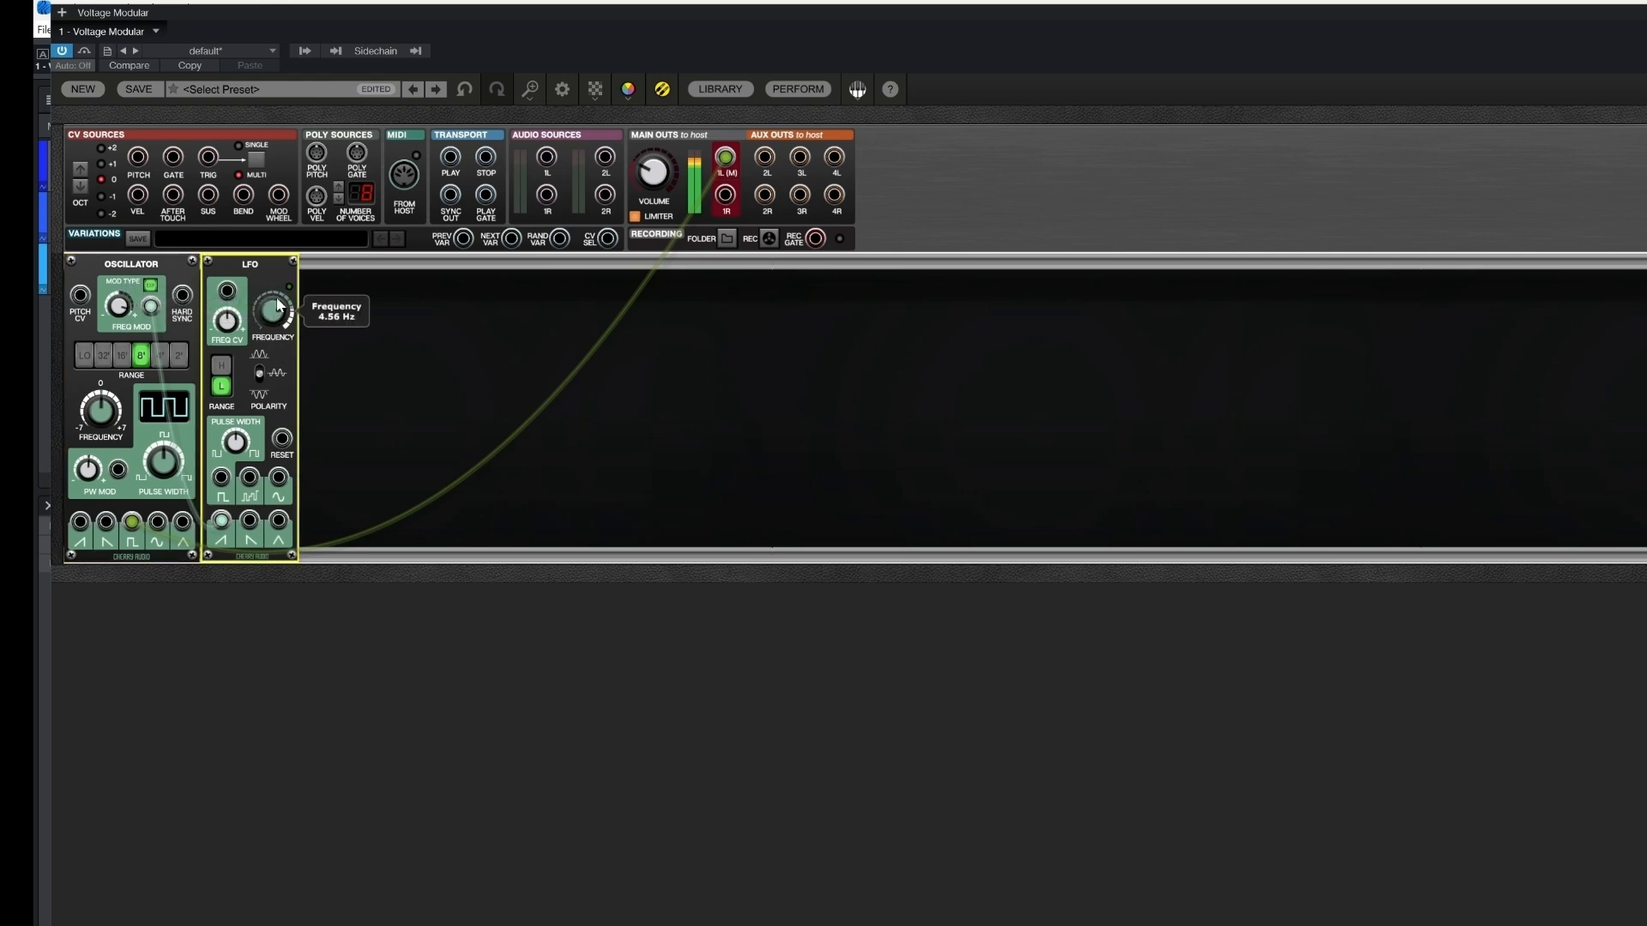
left_click_drag(275, 346, 274, 371)
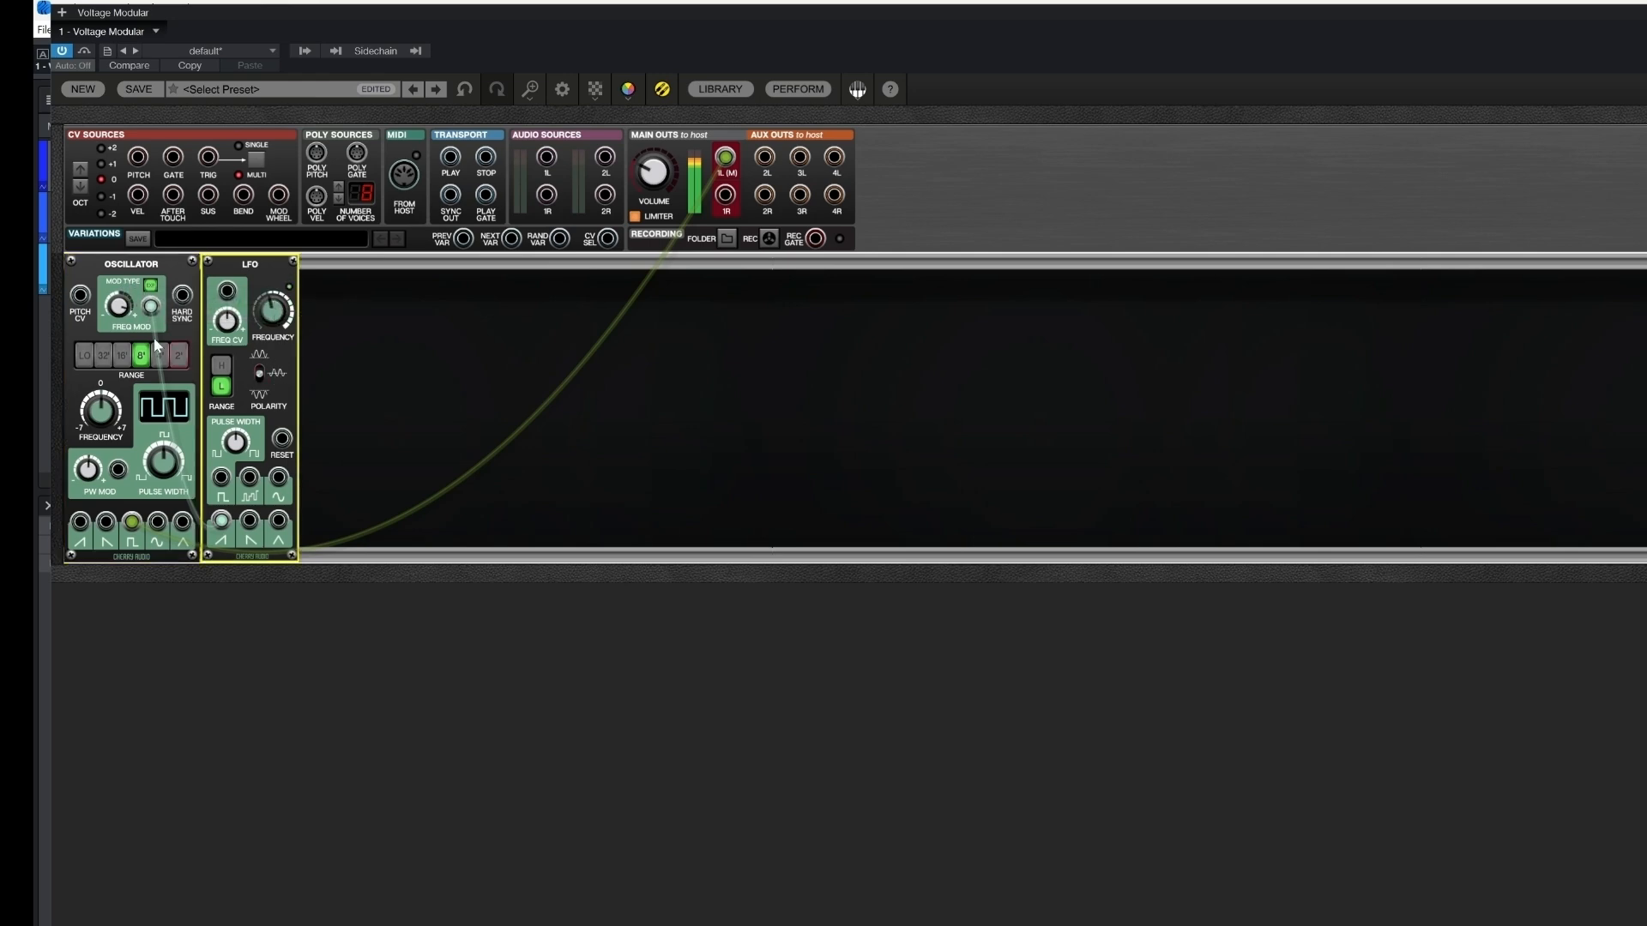
left_click(117, 309)
- Audition the LFO's triangle output as the frequency mod source, switch to its random output, and vary the LFO frequency
left_click_drag(150, 307, 279, 524)
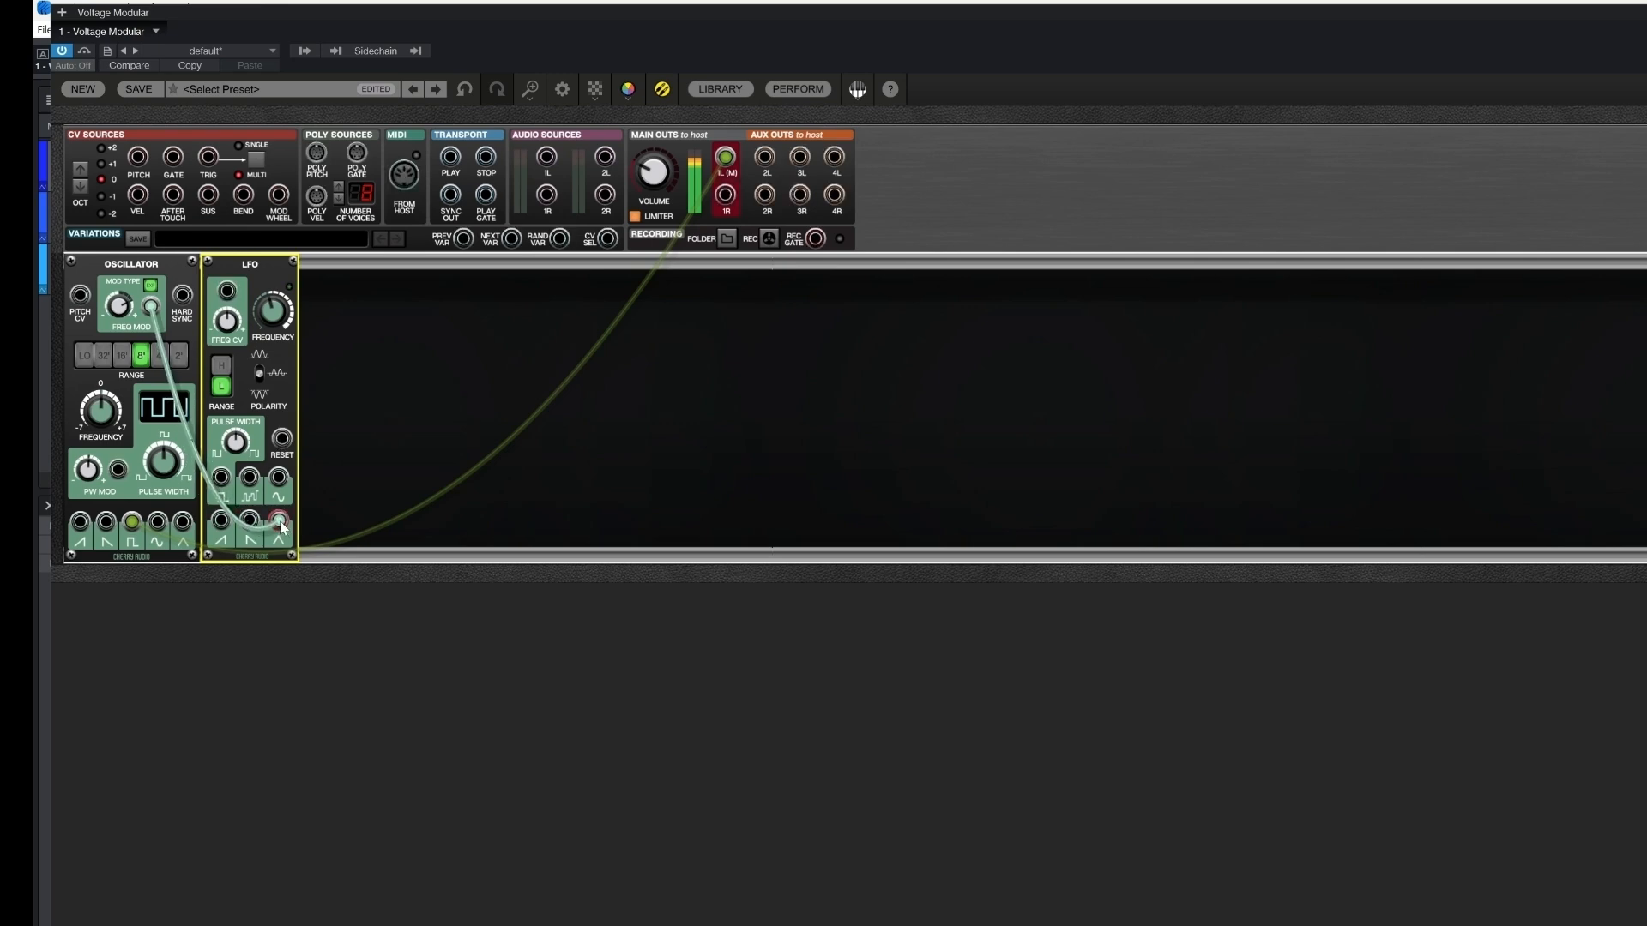
left_click_drag(279, 521, 249, 477)
left_click_drag(273, 319, 275, 273)
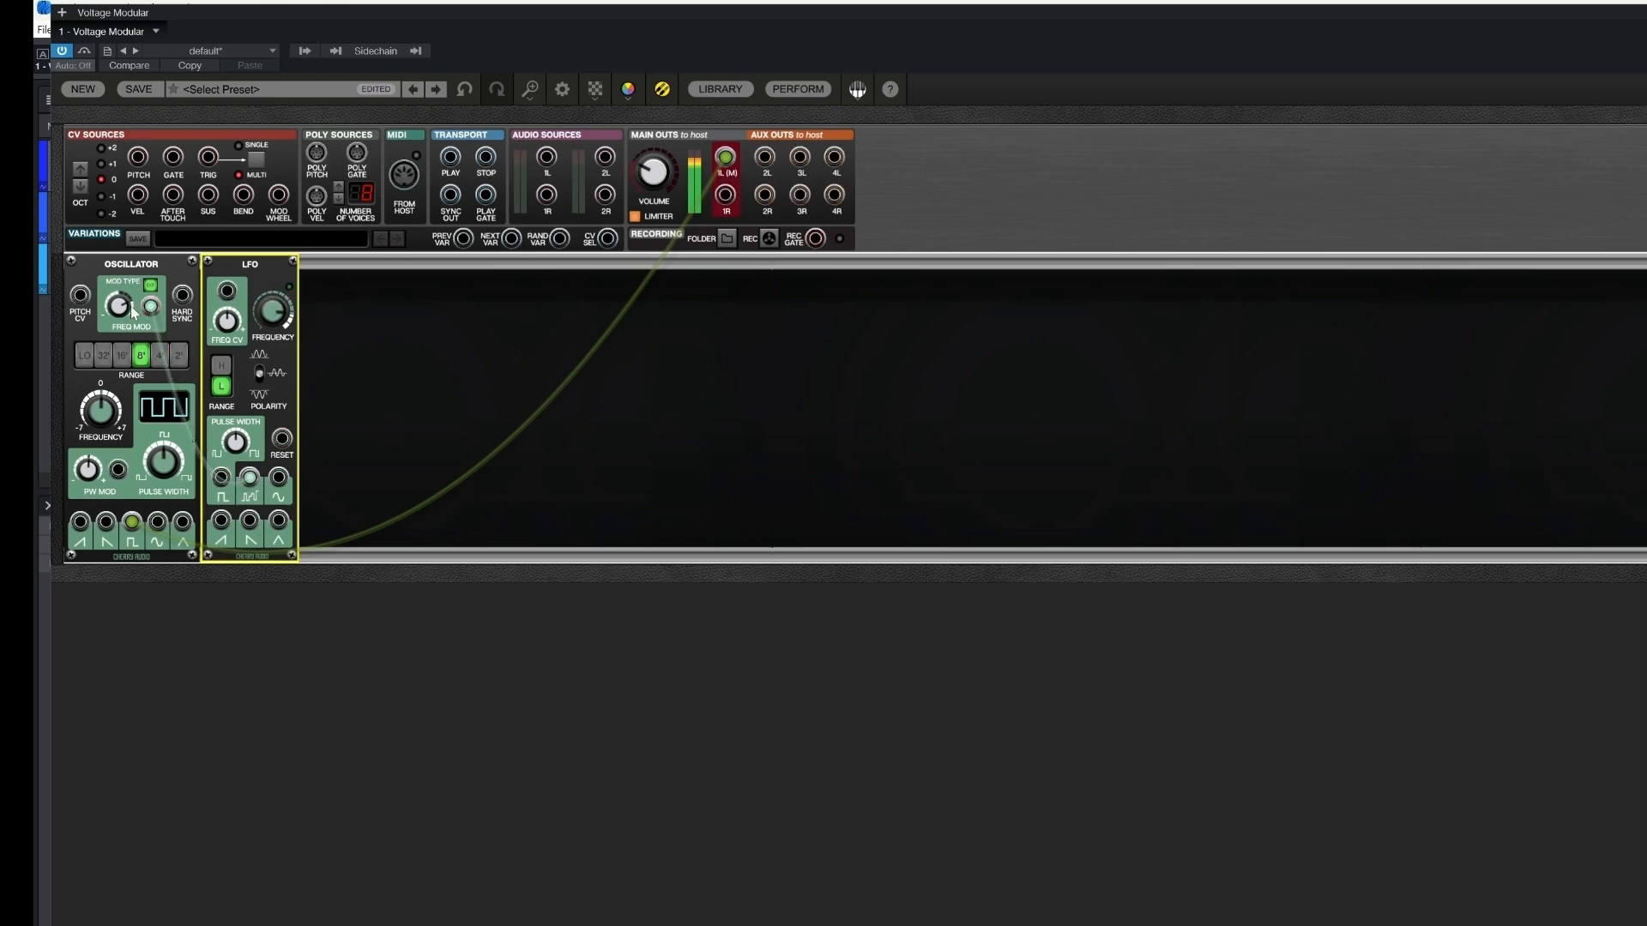
mouse_move(118, 312)
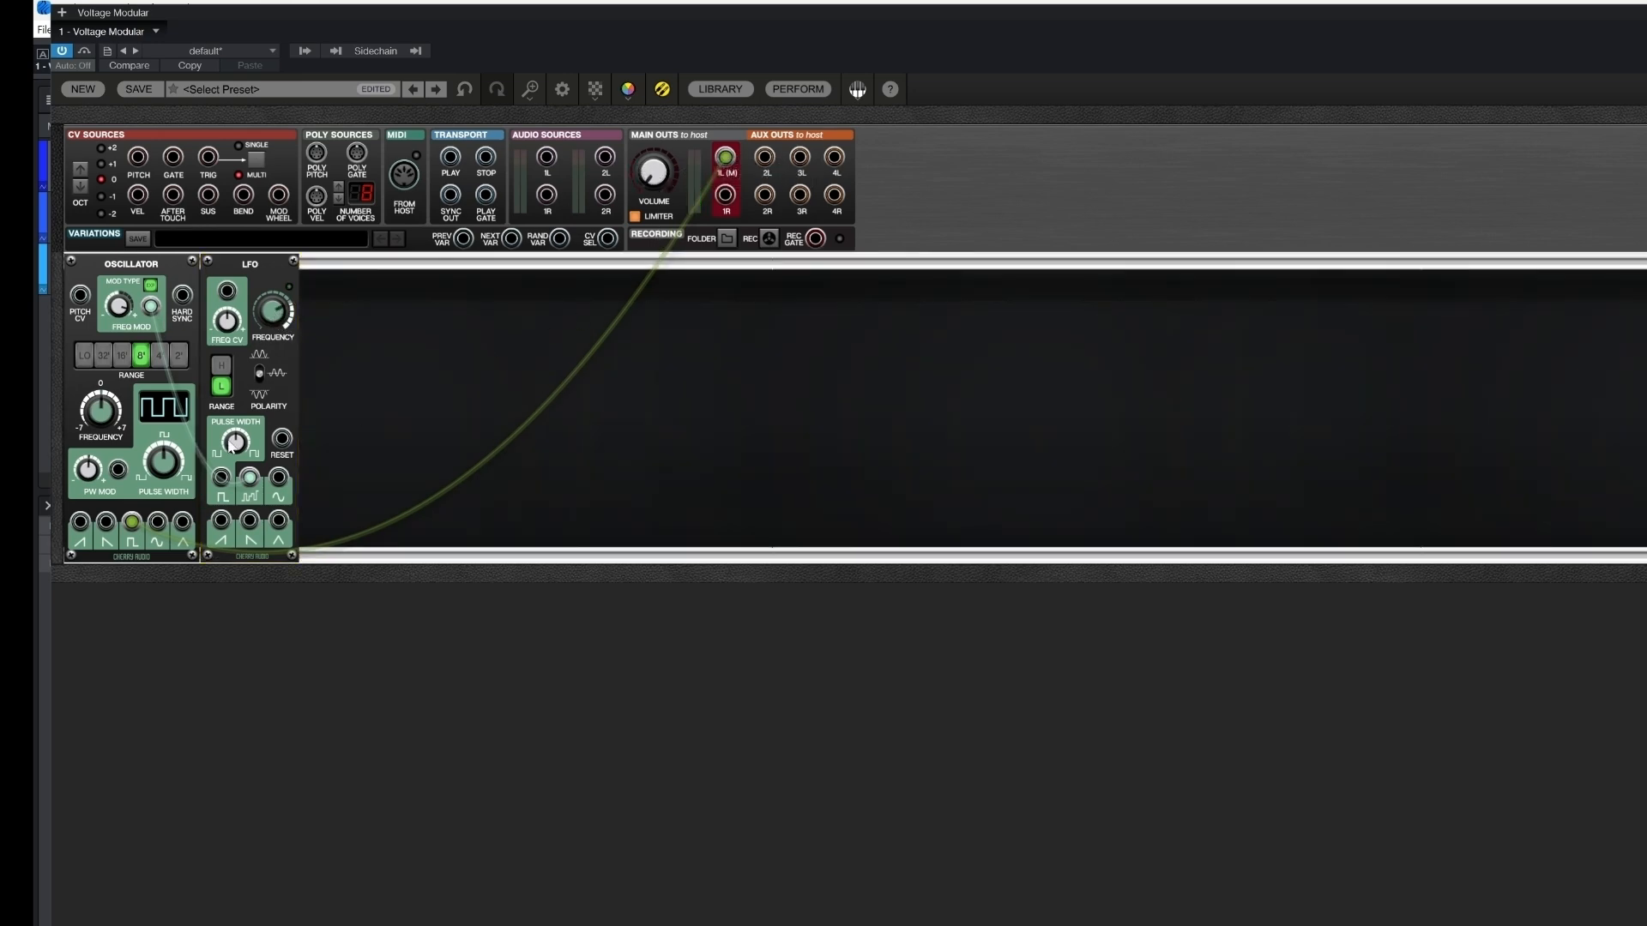
- Turn the main volume up to about -9.1 dB and move the frequency mod cable to the LFO's sine output
left_click_drag(235, 477, 249, 477)
left_click_drag(661, 182, 661, 164)
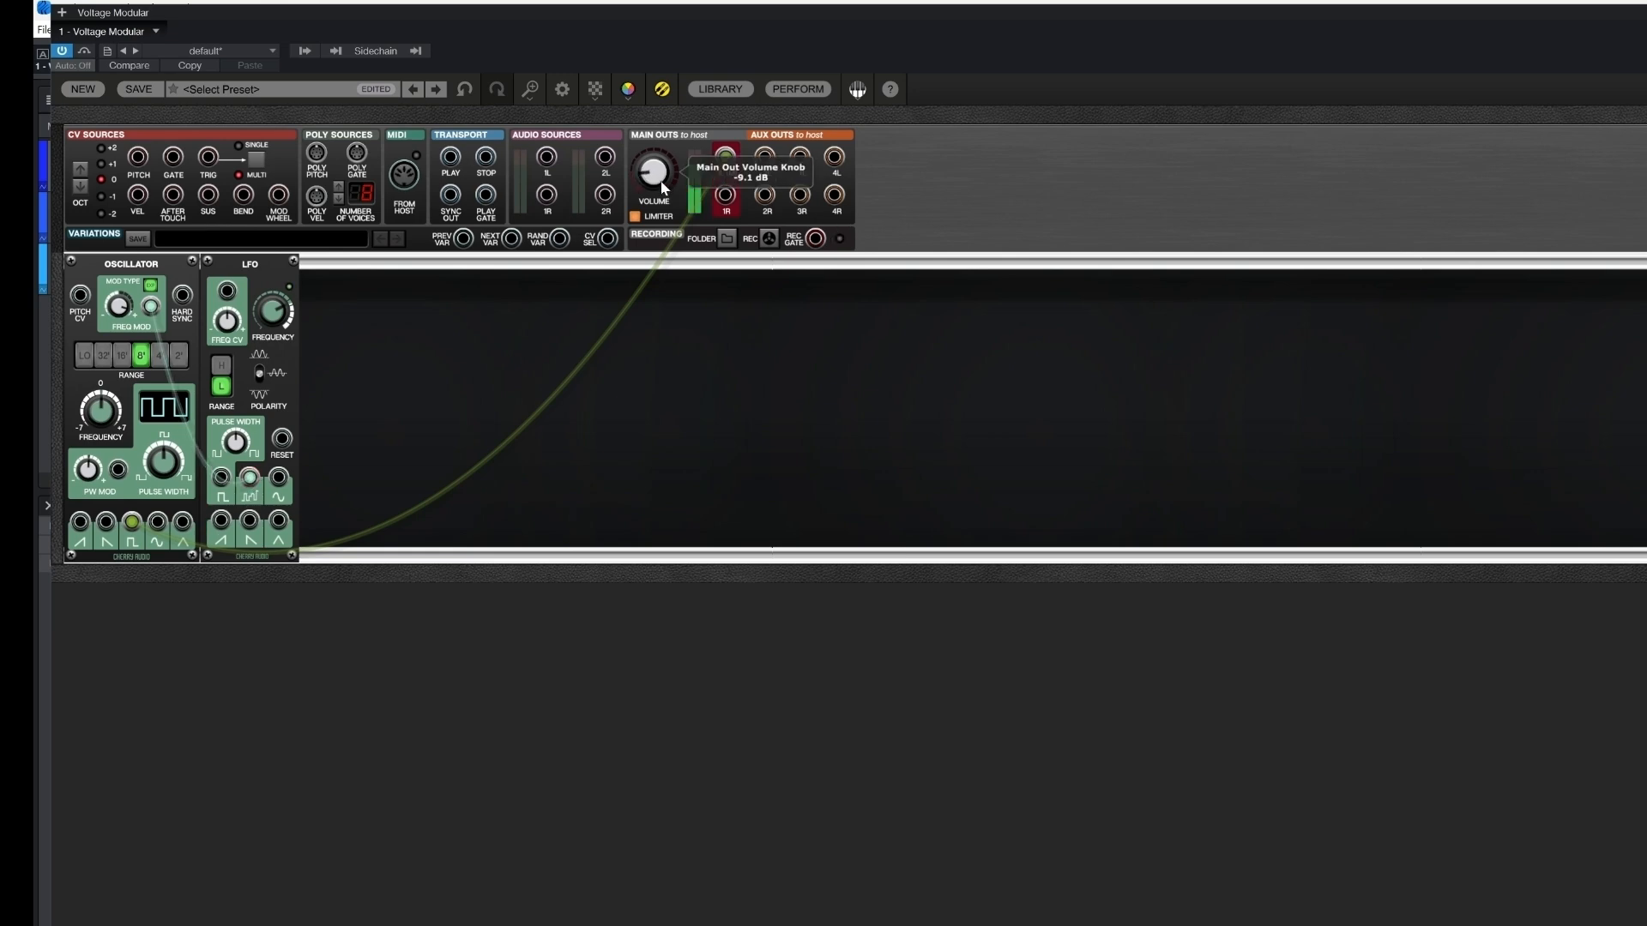
left_click(271, 485)
left_click_drag(267, 478, 280, 479)
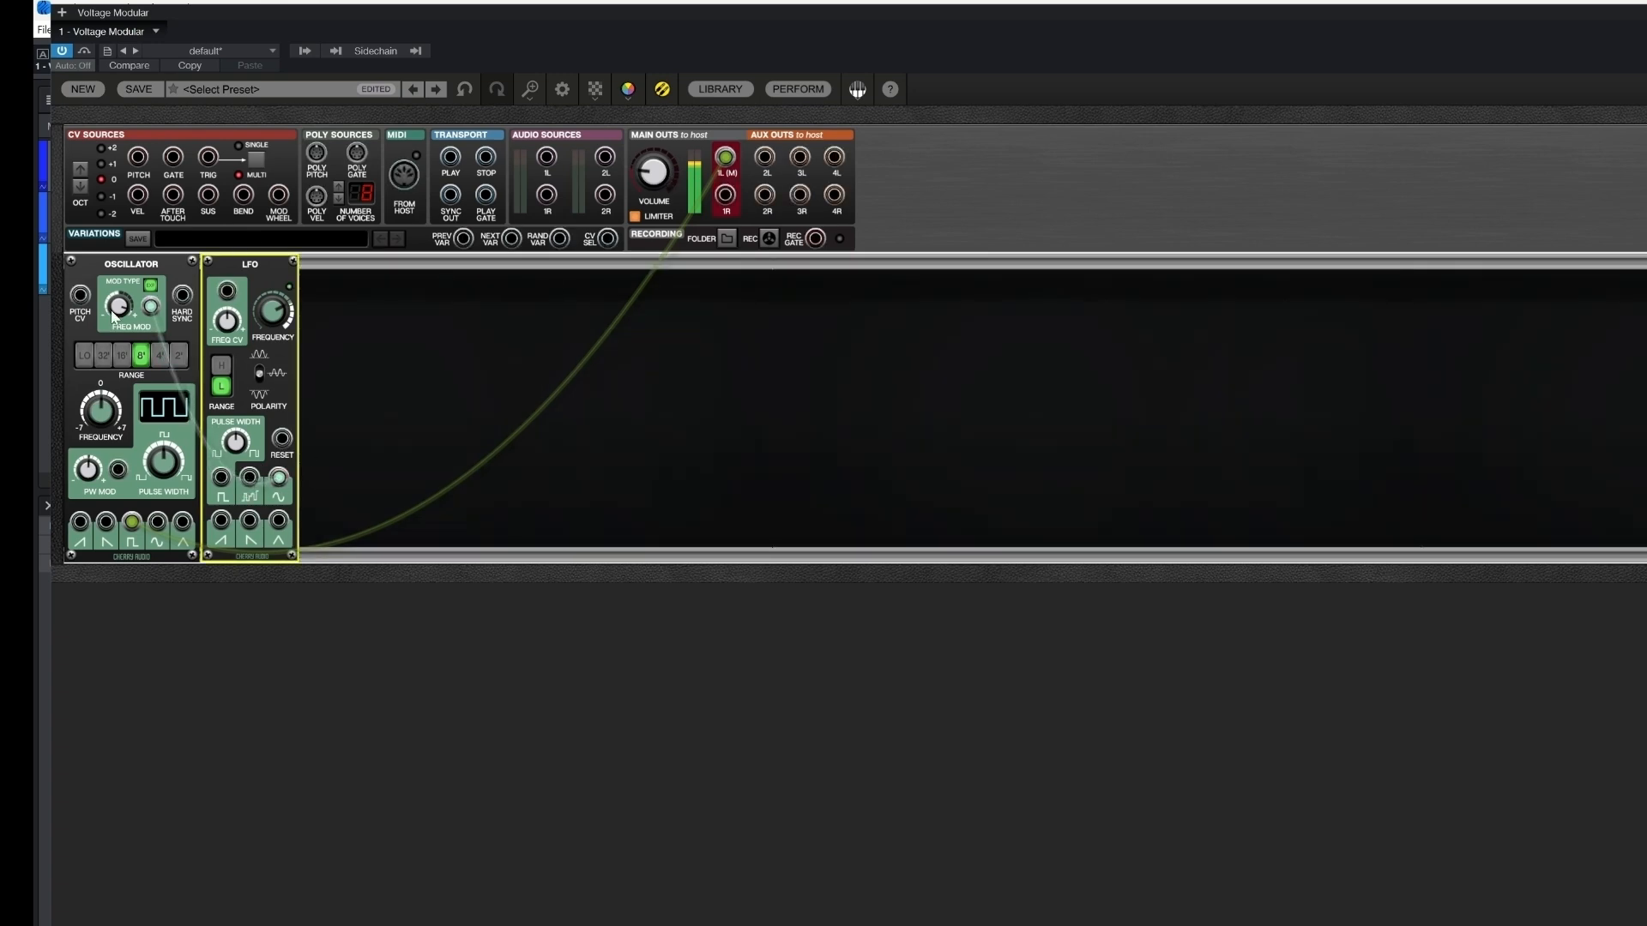
- Lower the Oscillator's frequency mod CV amount and turn the main volume down
mouse_move(118, 314)
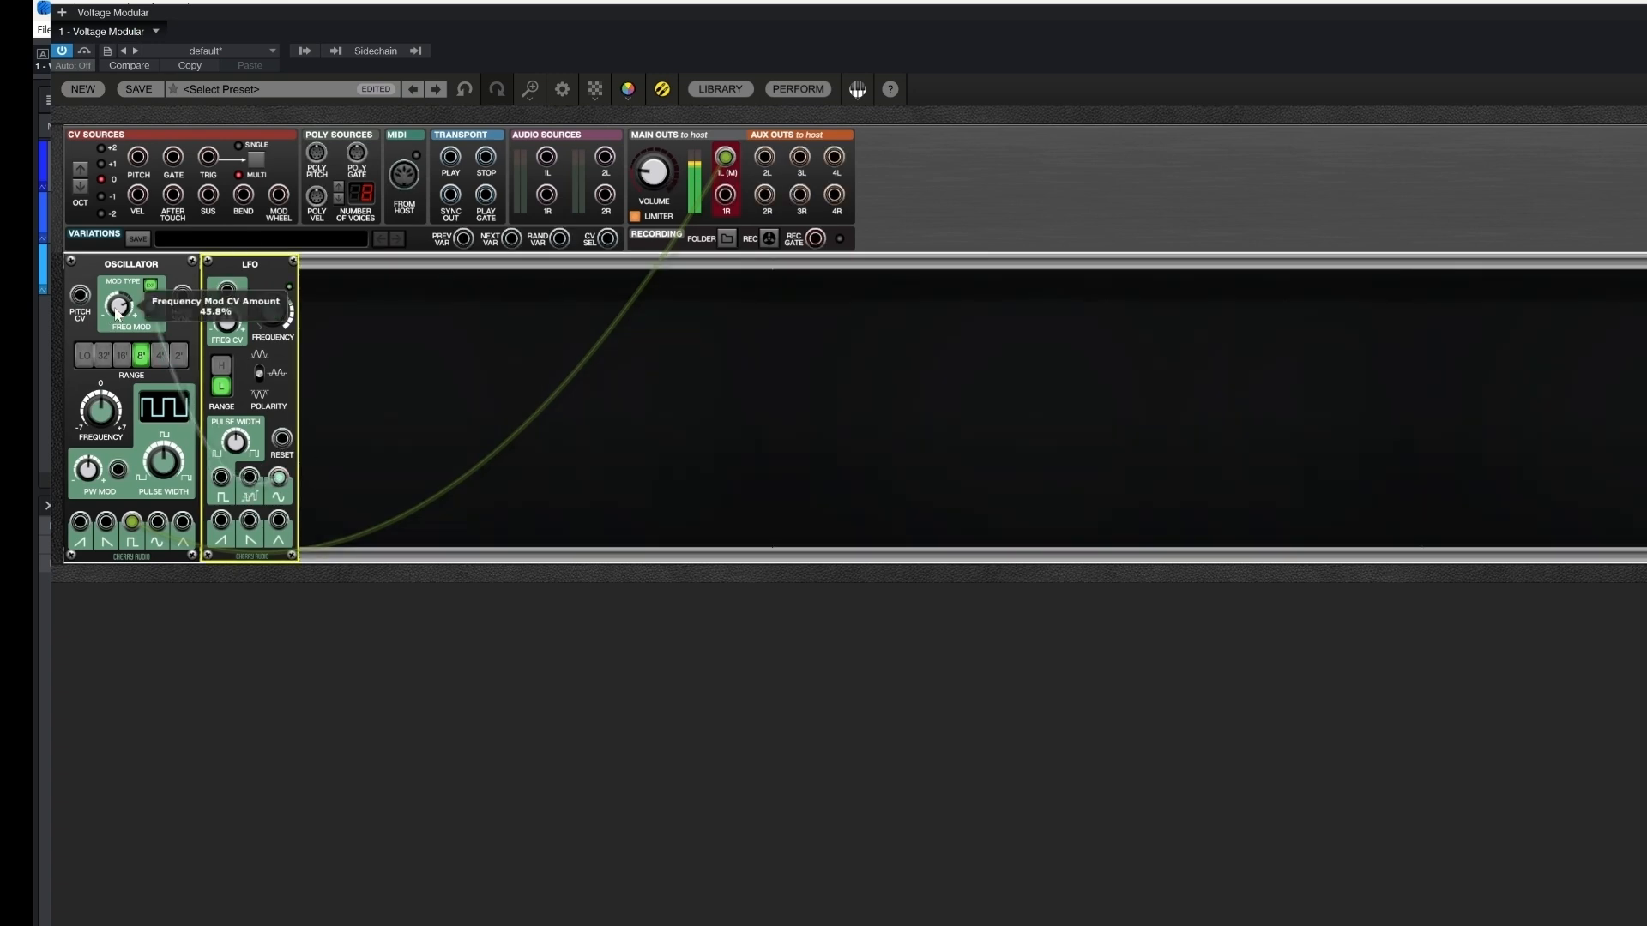
scroll(117, 314, "down", 8)
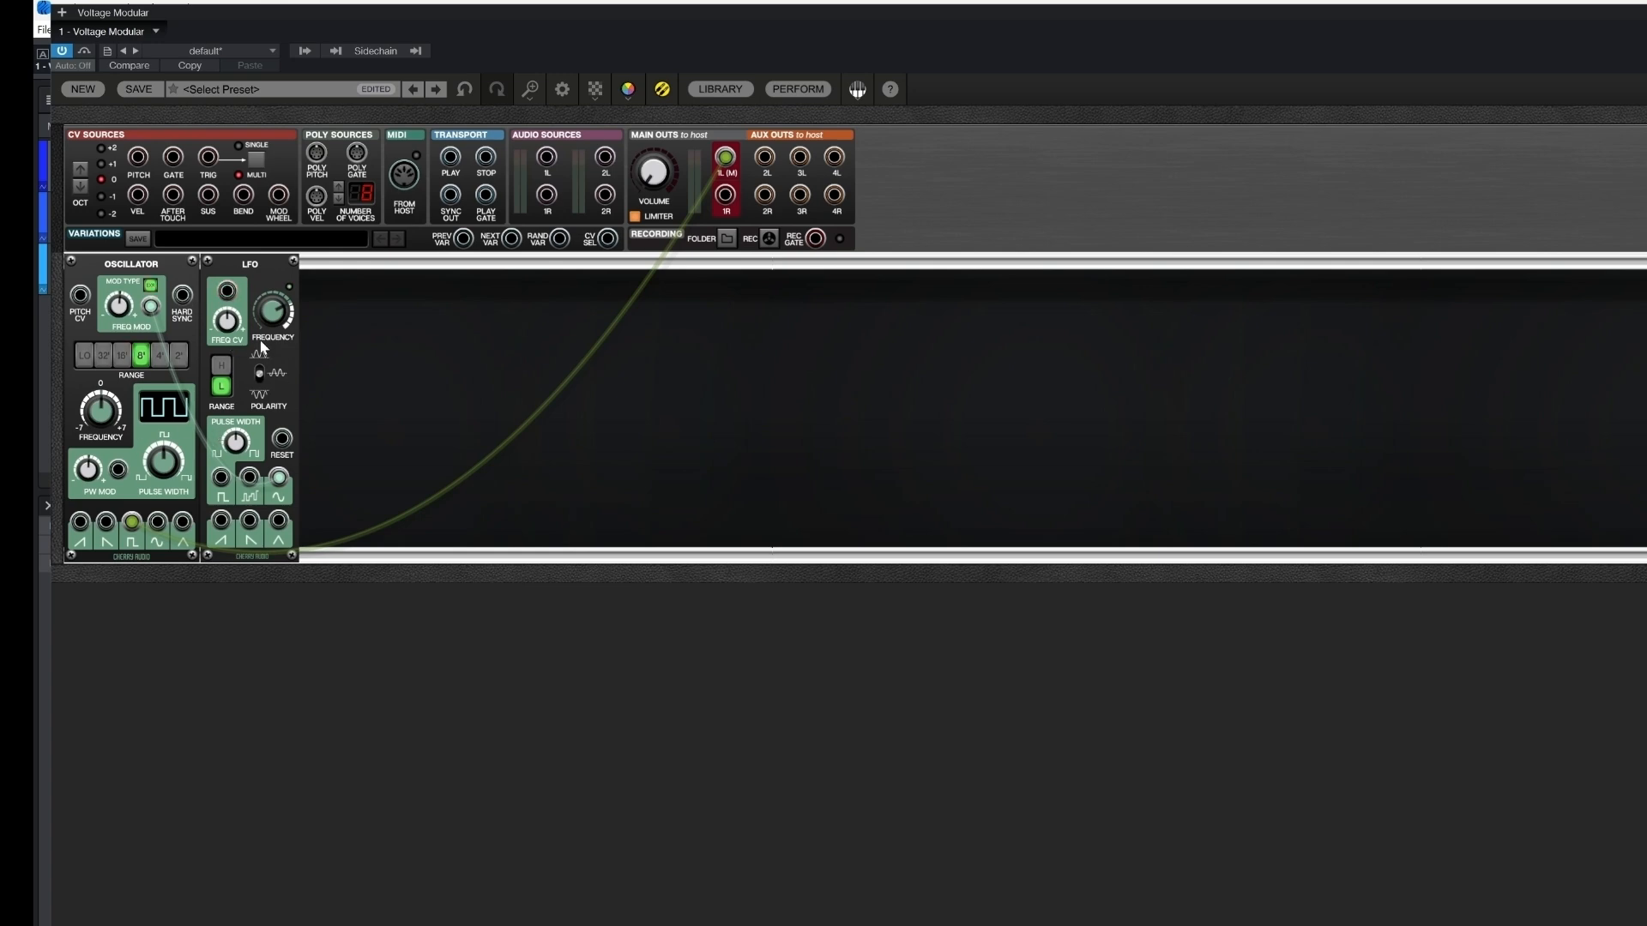
left_click_drag(172, 373, 292, 491)
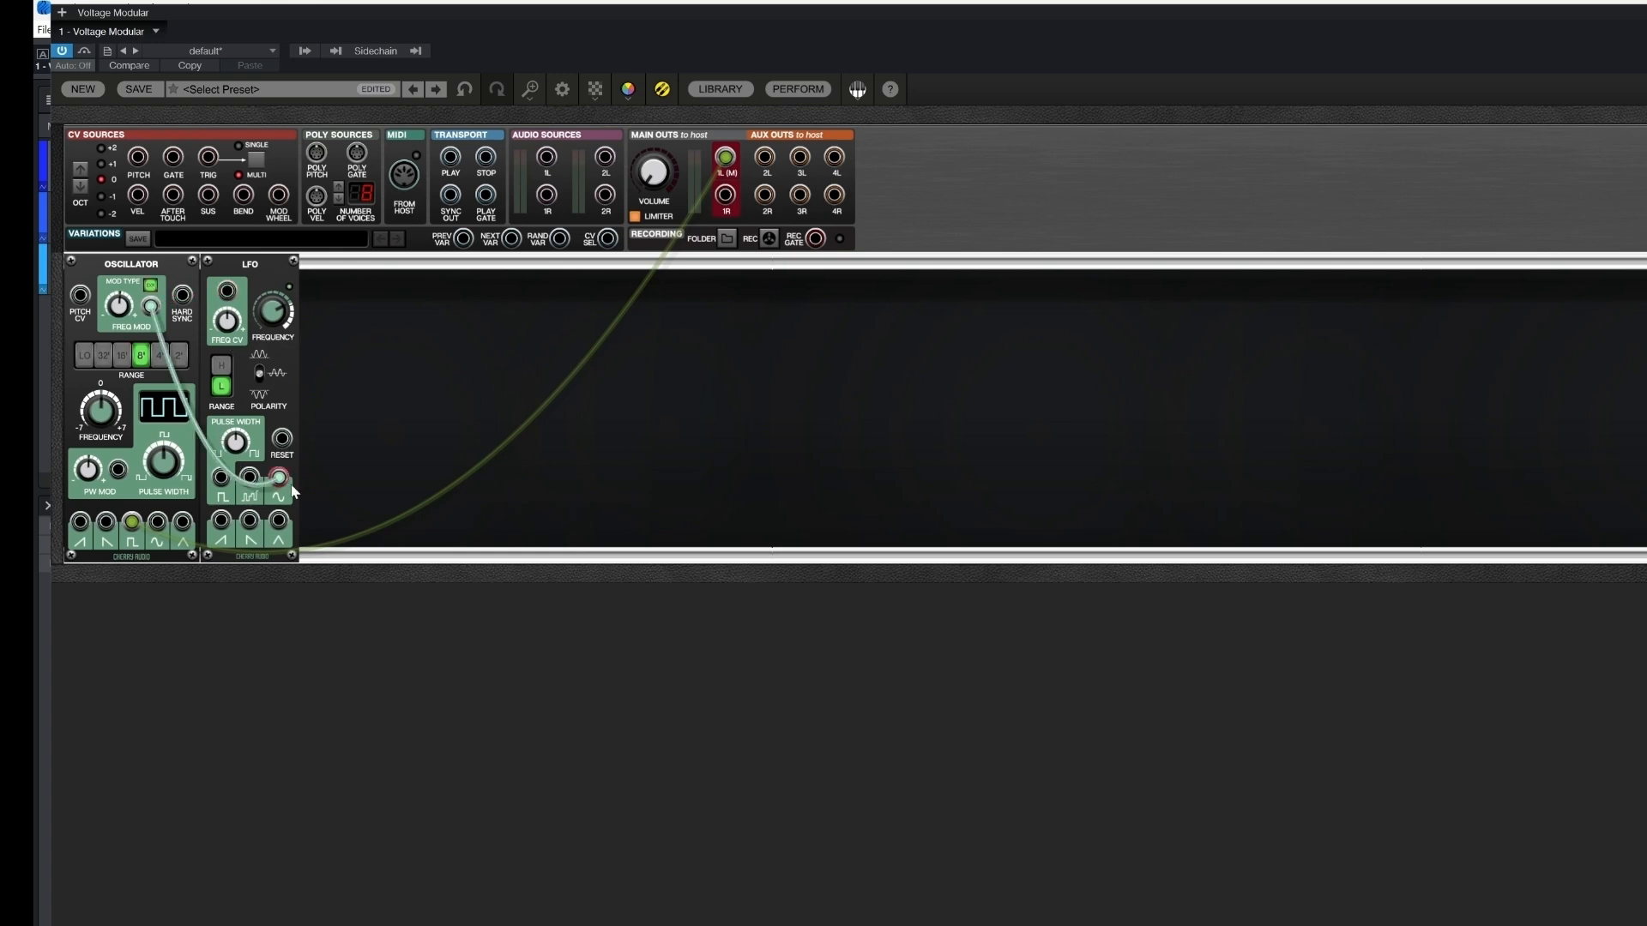